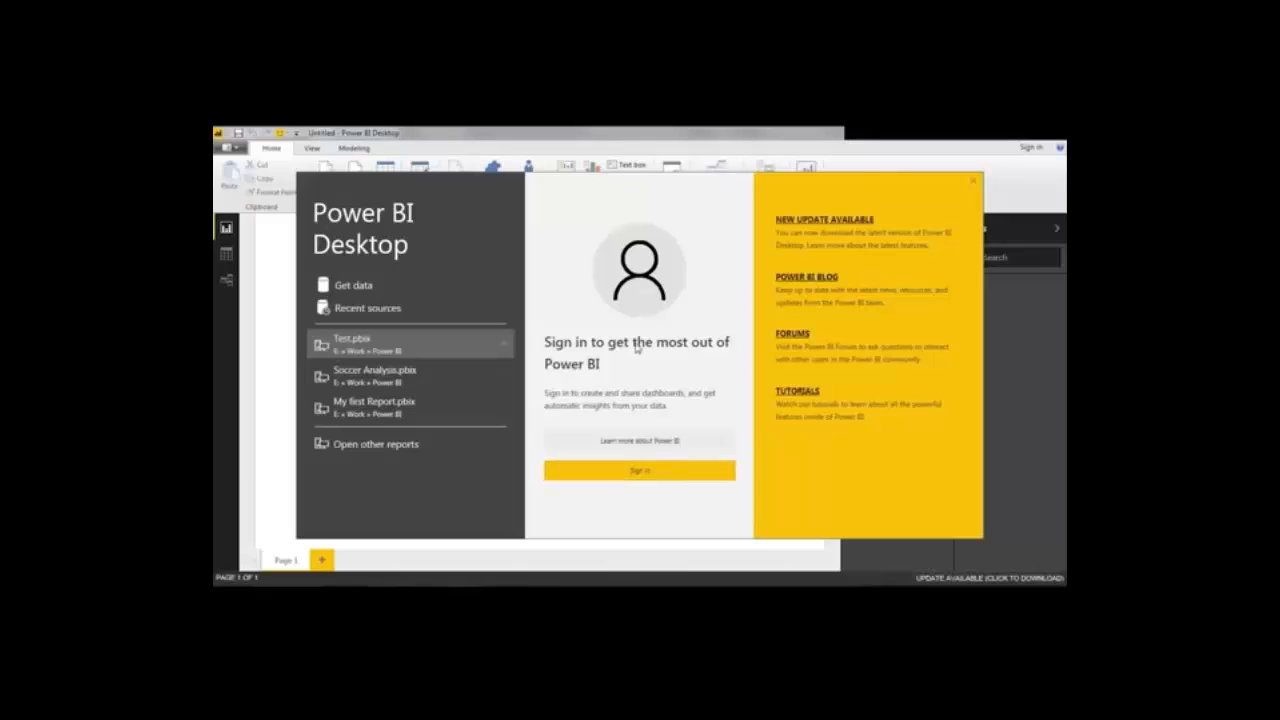
# Sign in to the Power BI account and view the empty Data and Relationships views
pyautogui.click(667, 471)
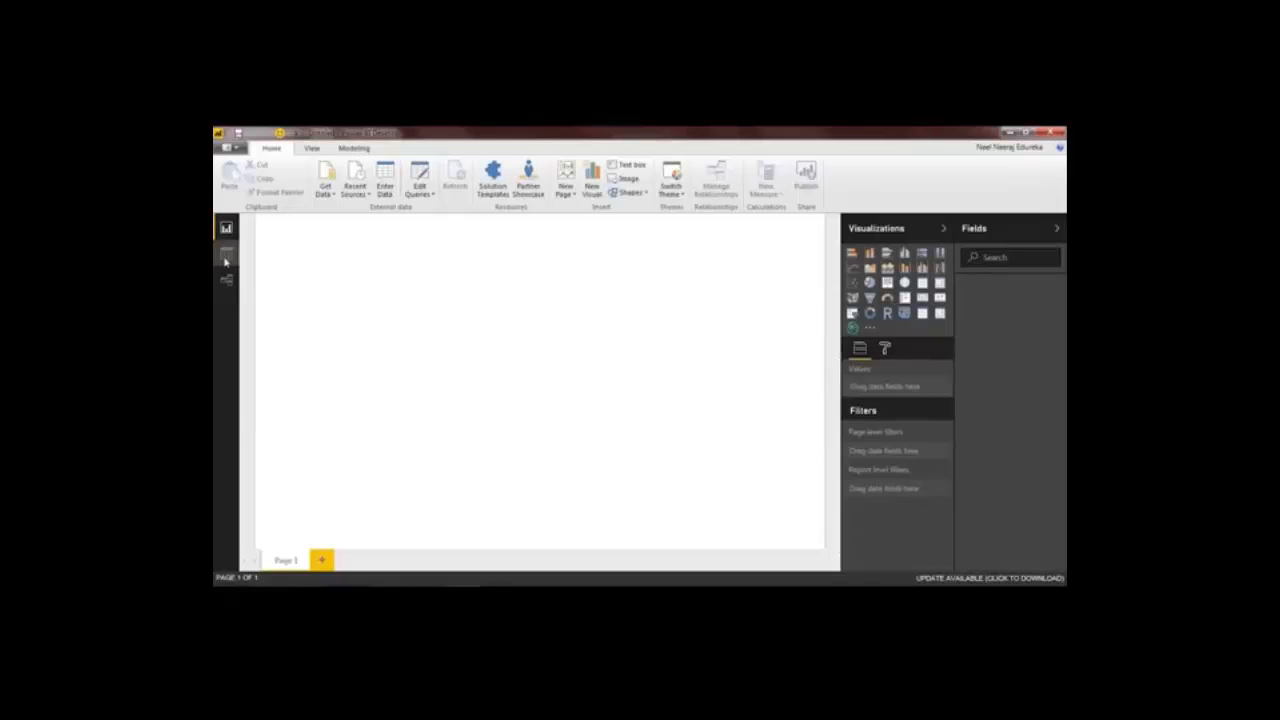
pyautogui.click(226, 254)
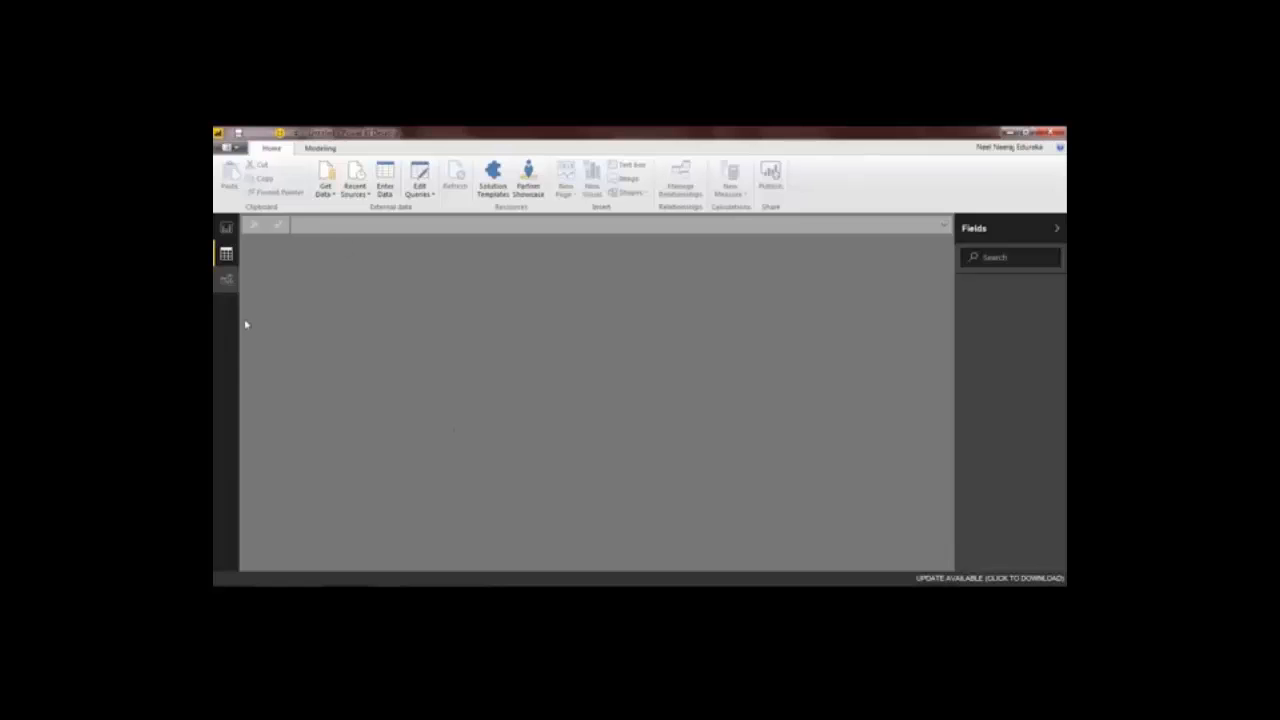
pyautogui.click(226, 279)
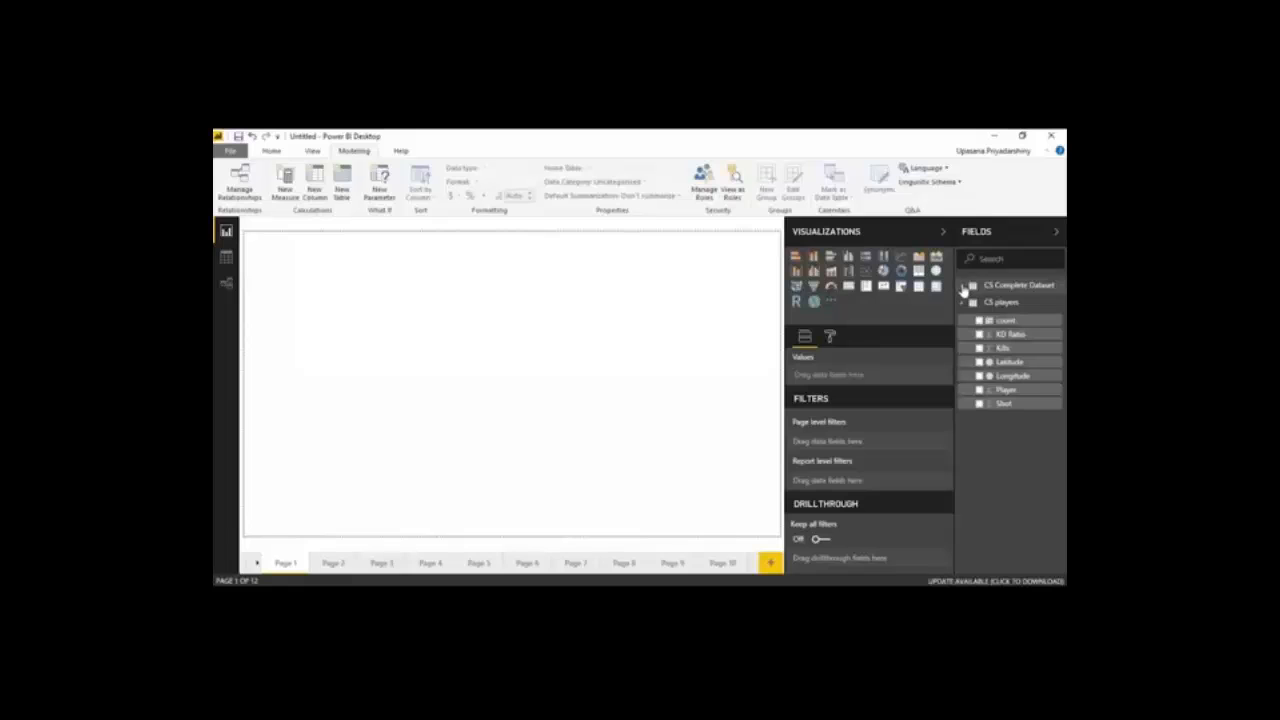
# Insert a clustered column chart on Page 1 and enlarge it to fill the whole page
pyautogui.click(830, 257)
pyautogui.click(848, 257)
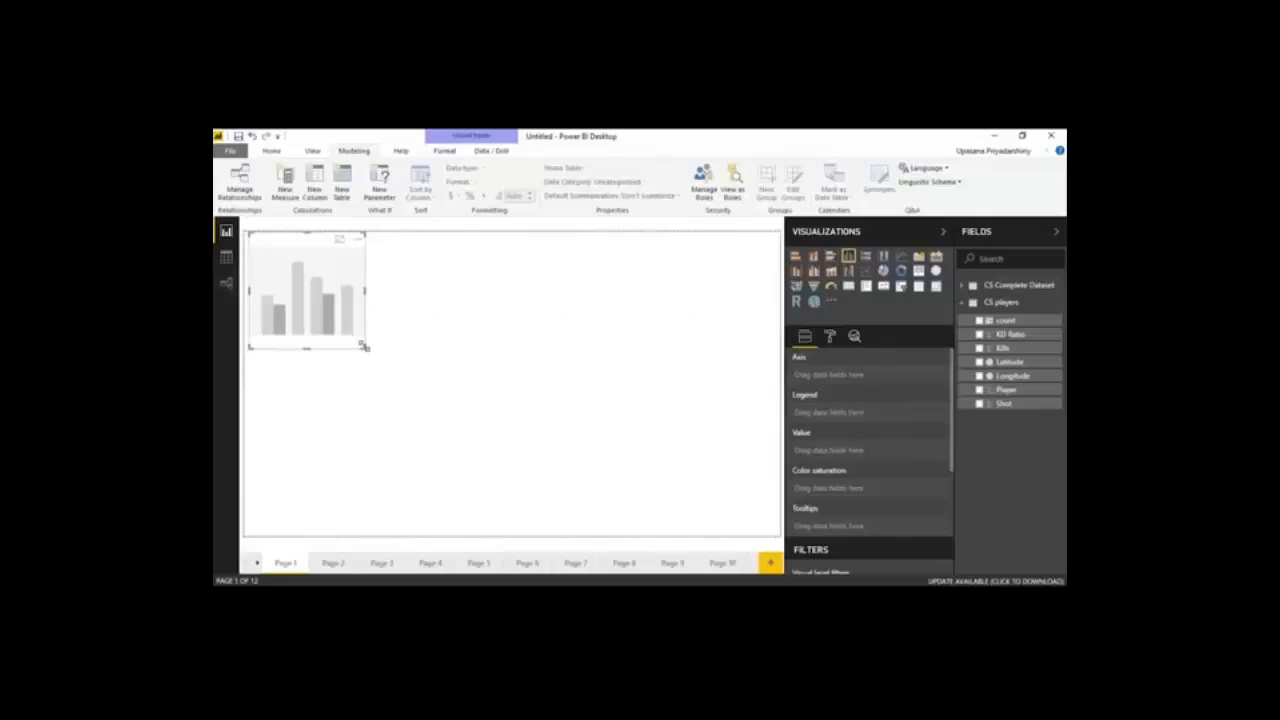
pyautogui.moveTo(360, 343); pyautogui.dragTo(779, 534)
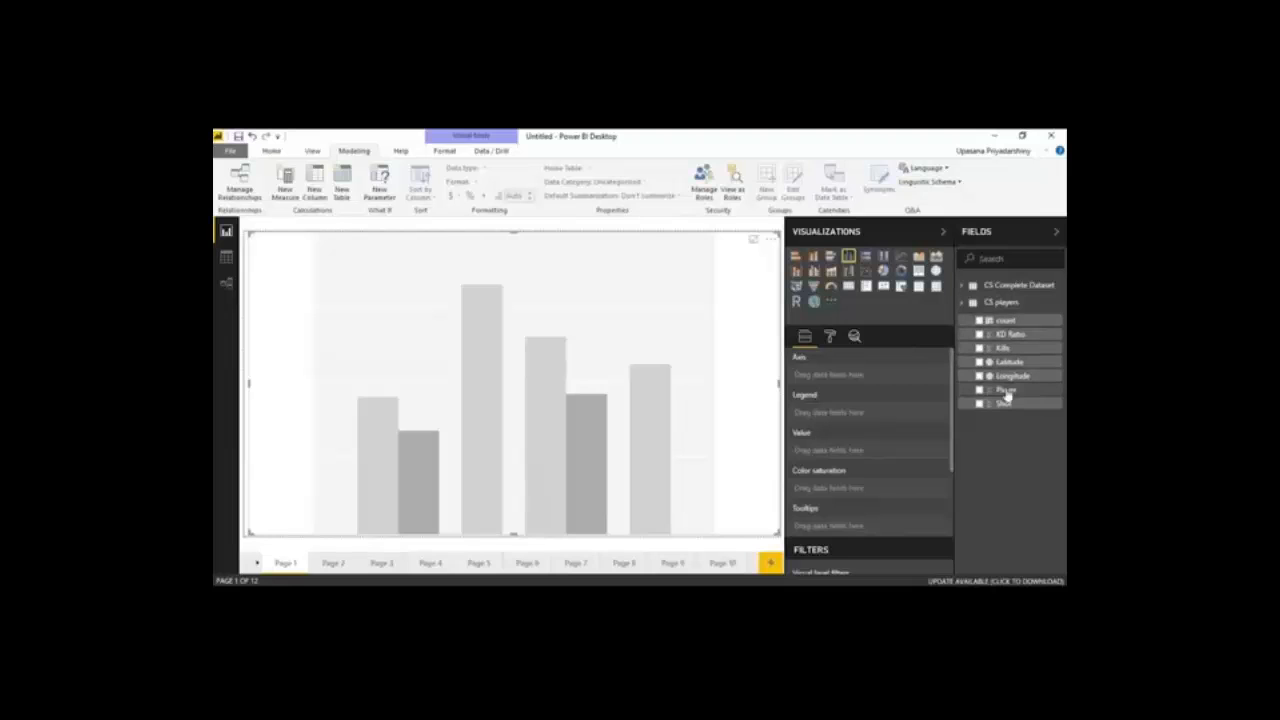
# Assign Player to the column chart's axis, KD Ratio to its value and Kills to its color saturation
pyautogui.moveTo(1006, 395); pyautogui.dragTo(854, 377)
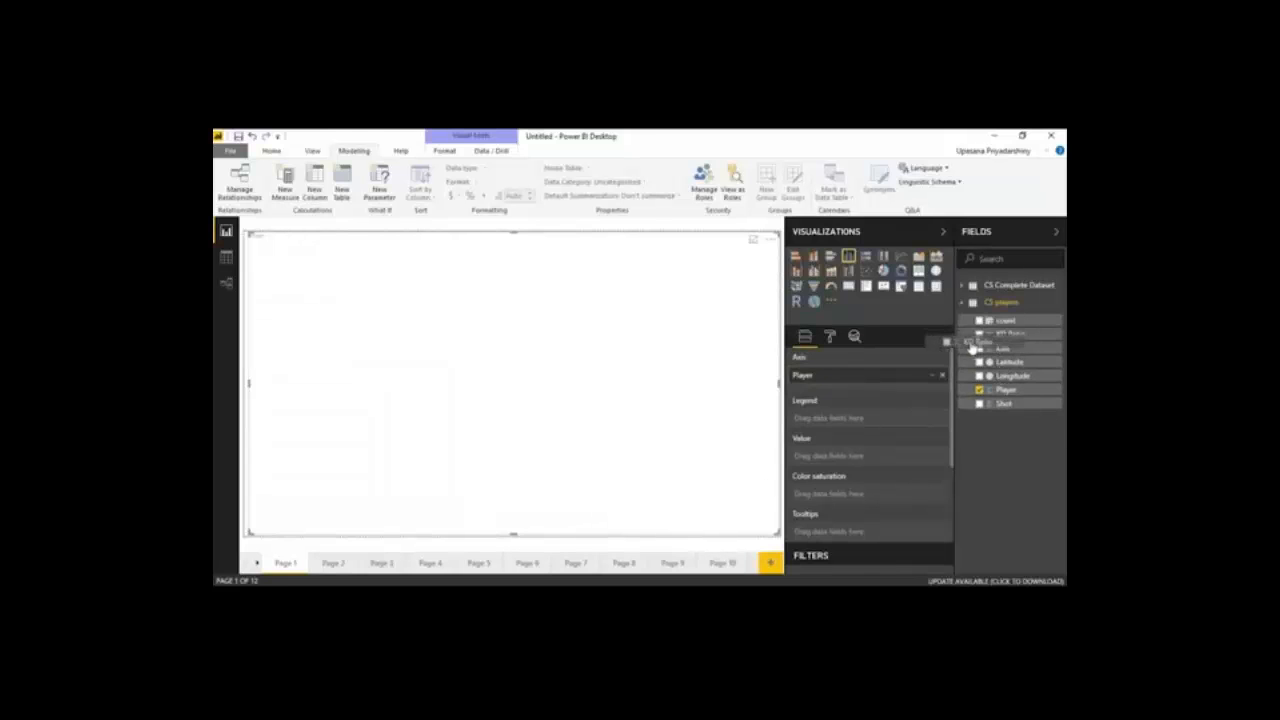
pyautogui.moveTo(1007, 338); pyautogui.dragTo(628, 294)
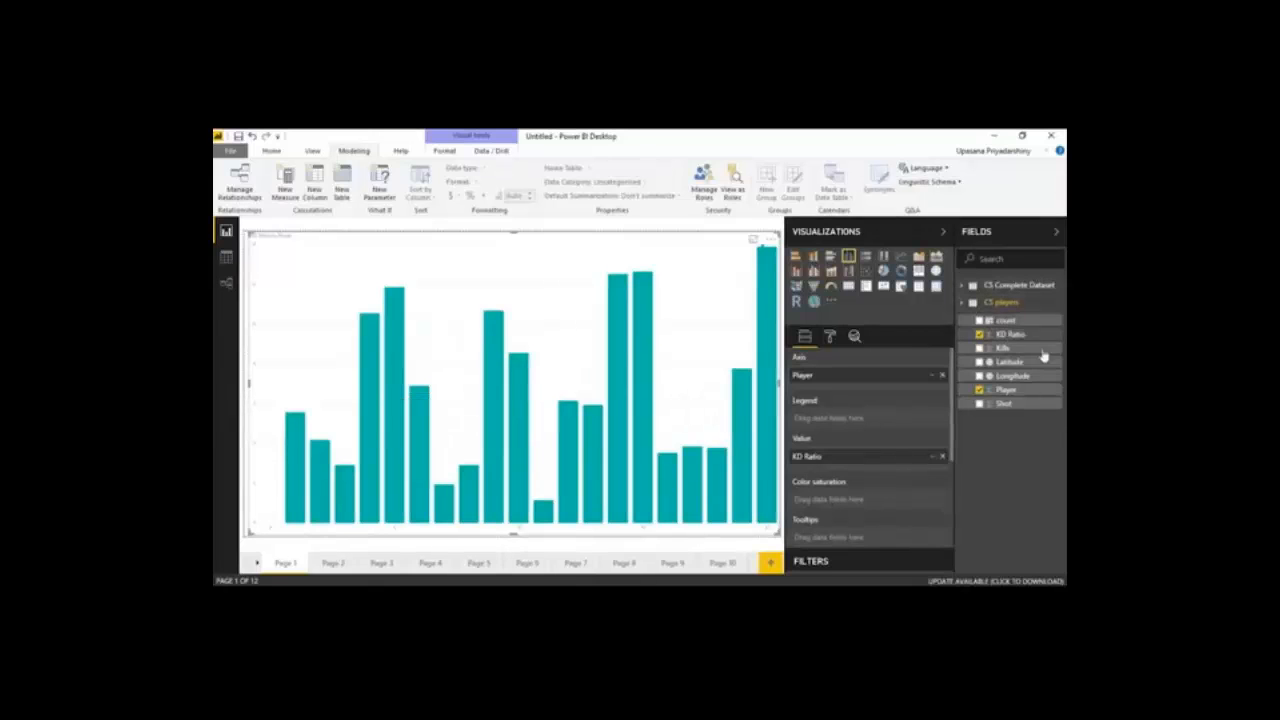
pyautogui.moveTo(1015, 349); pyautogui.dragTo(860, 495)
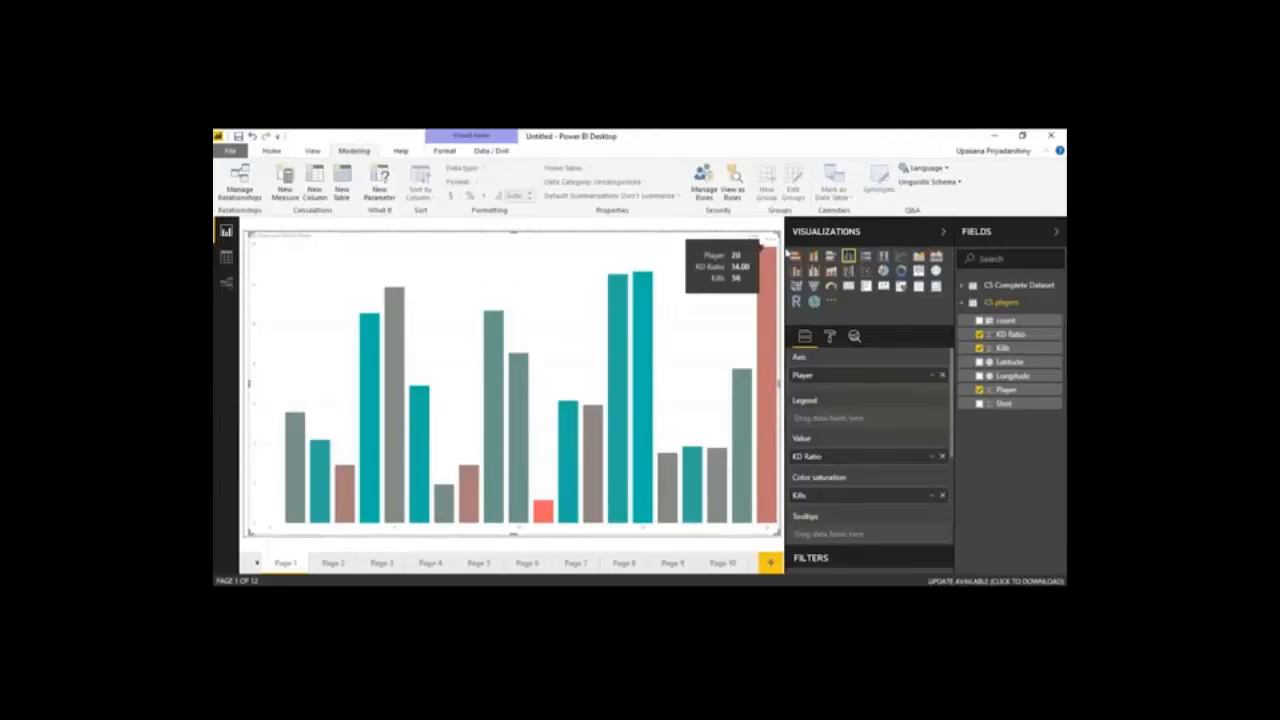
pyautogui.moveTo(770, 320)
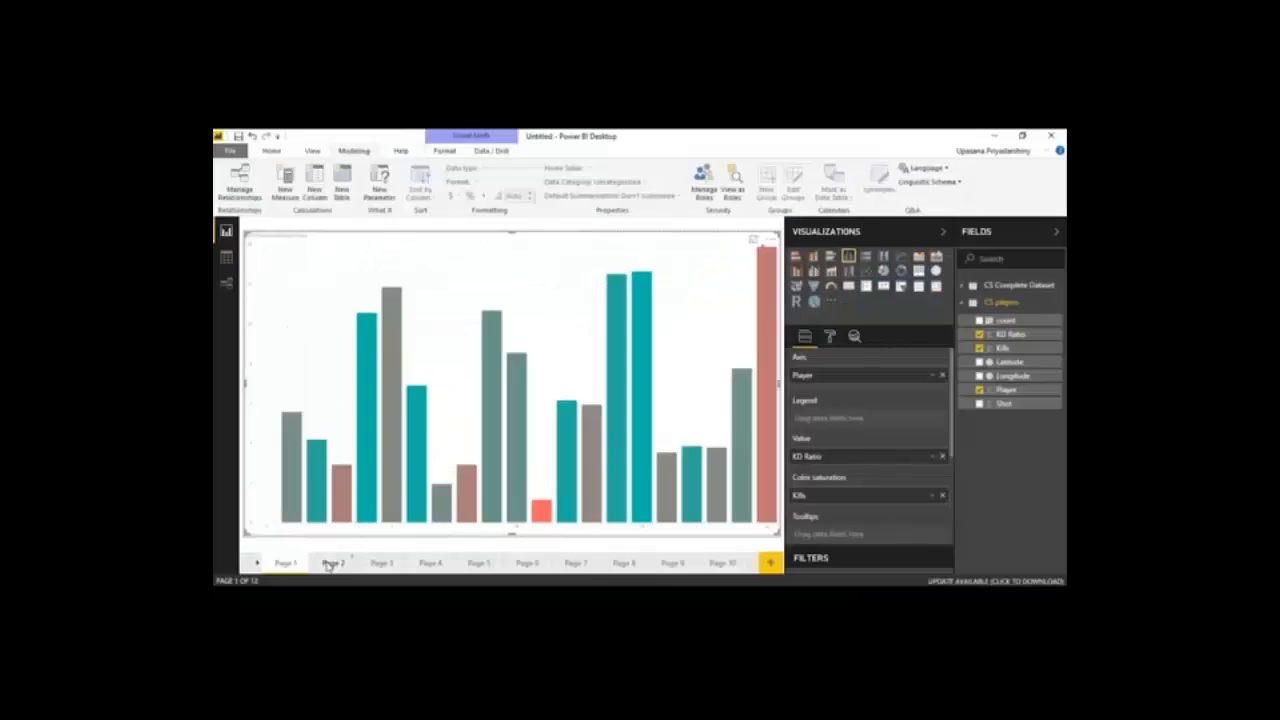
# Insert a stacked bar chart on Page 2 and enlarge it to cover the left half of the page
pyautogui.click(331, 563)
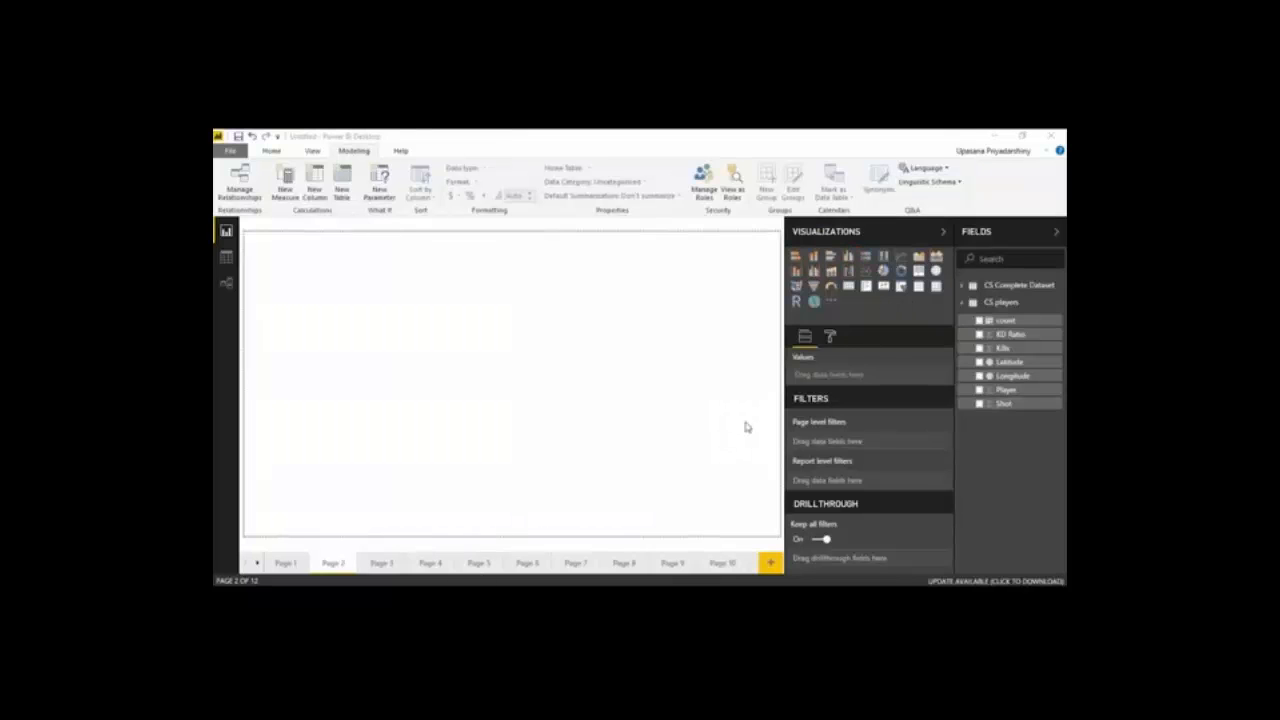
pyautogui.click(795, 256)
pyautogui.moveTo(366, 350); pyautogui.dragTo(523, 566)
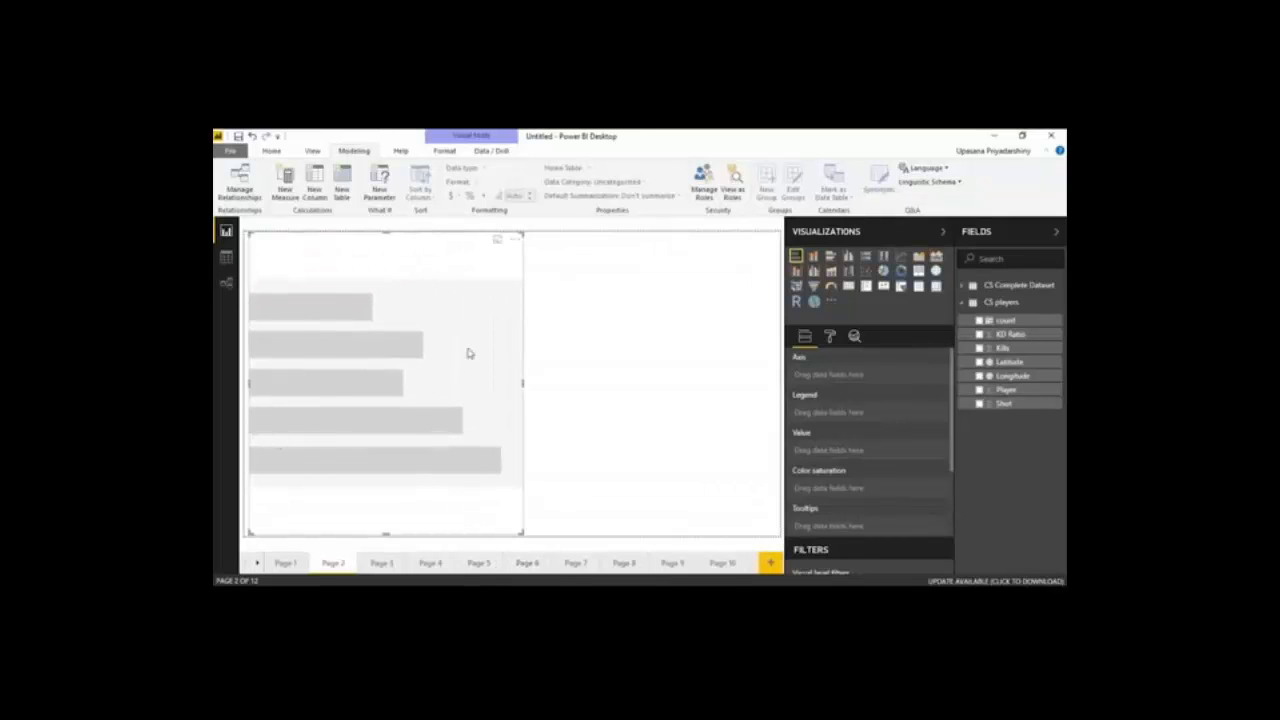
# From CS Complete Dataset, assign bomb_planted to the bar chart's axis, weapon_type to its legend and count to its value, and check the segment tooltips
pyautogui.click(1015, 286)
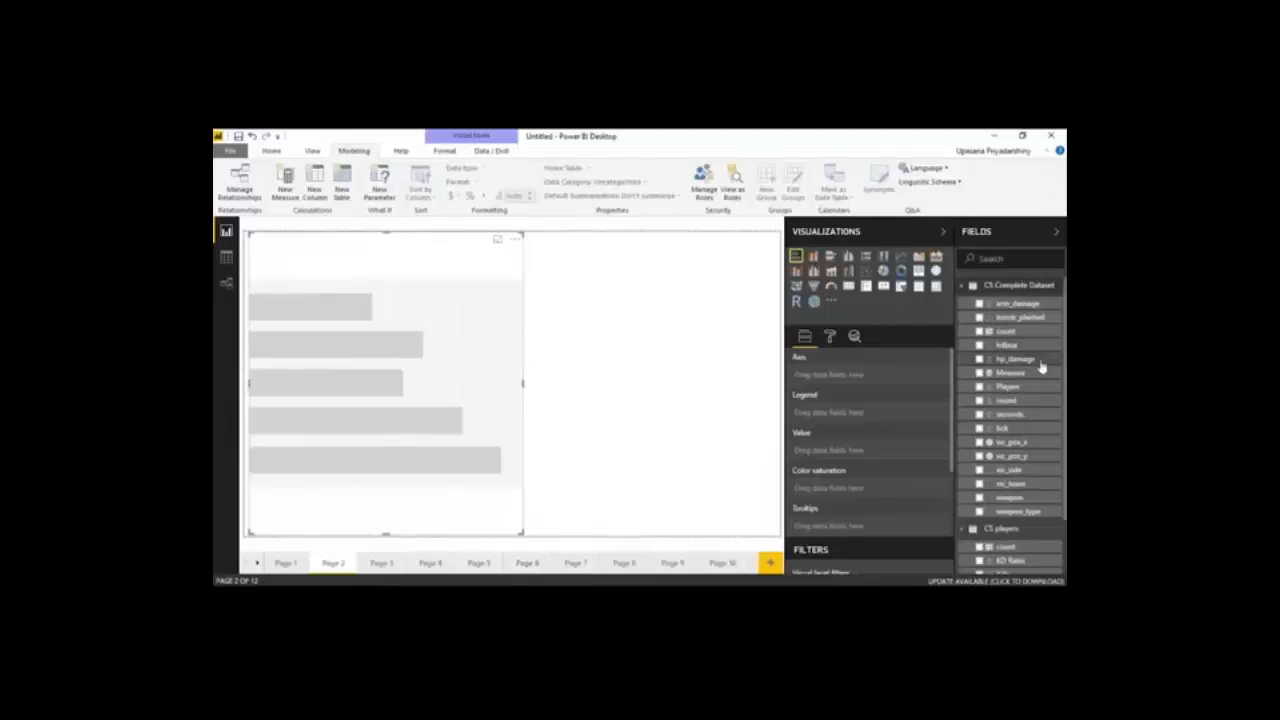
pyautogui.moveTo(1028, 322); pyautogui.dragTo(885, 378)
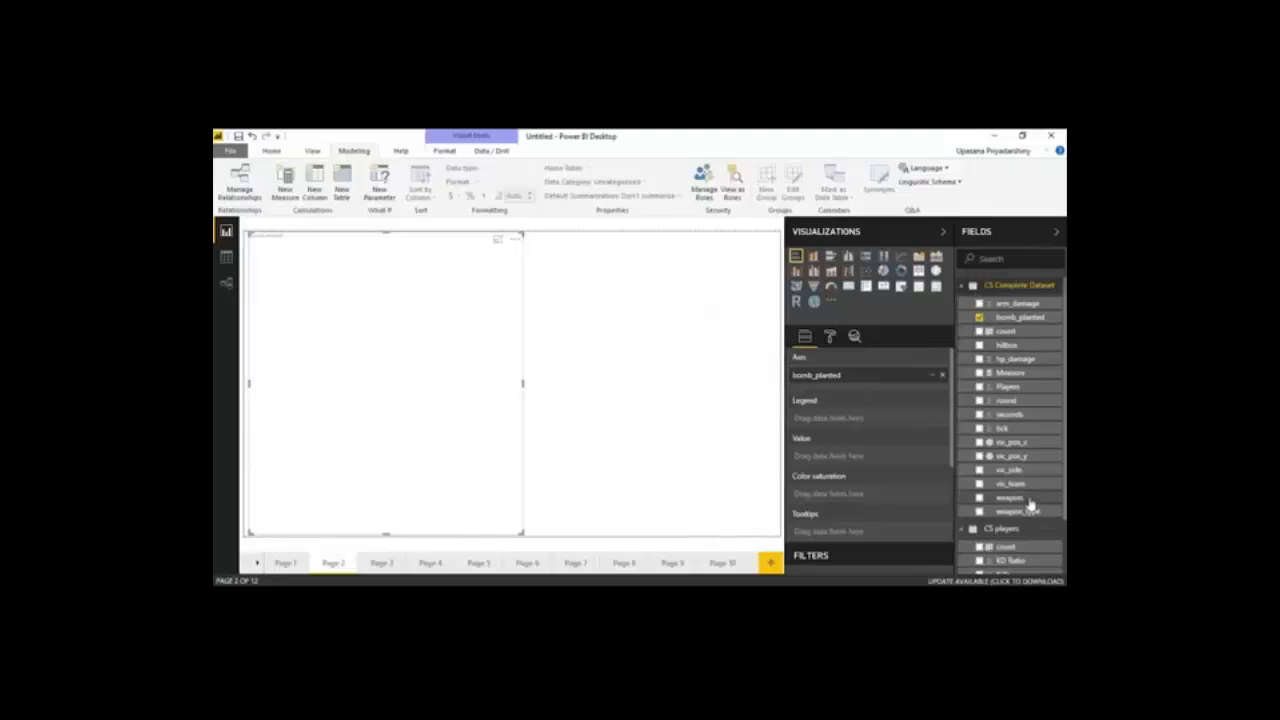
pyautogui.moveTo(1030, 515); pyautogui.dragTo(880, 418)
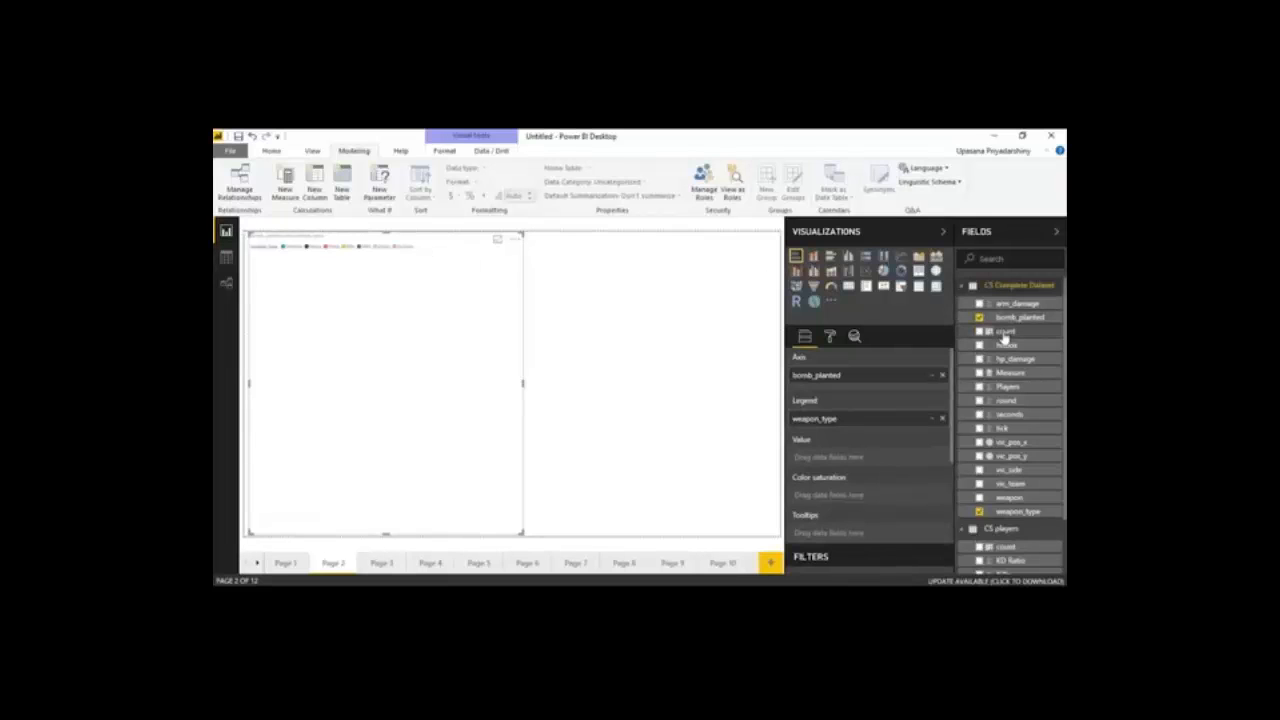
pyautogui.moveTo(1005, 331); pyautogui.dragTo(838, 457)
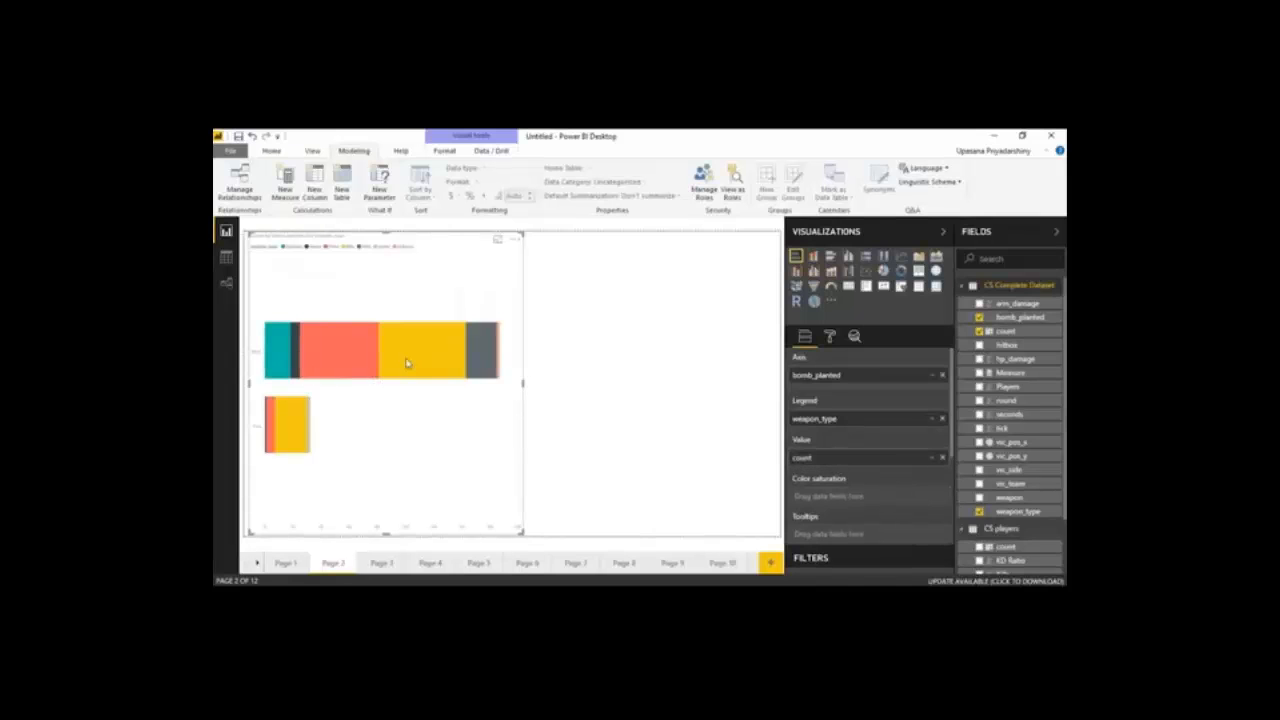
pyautogui.moveTo(409, 361)
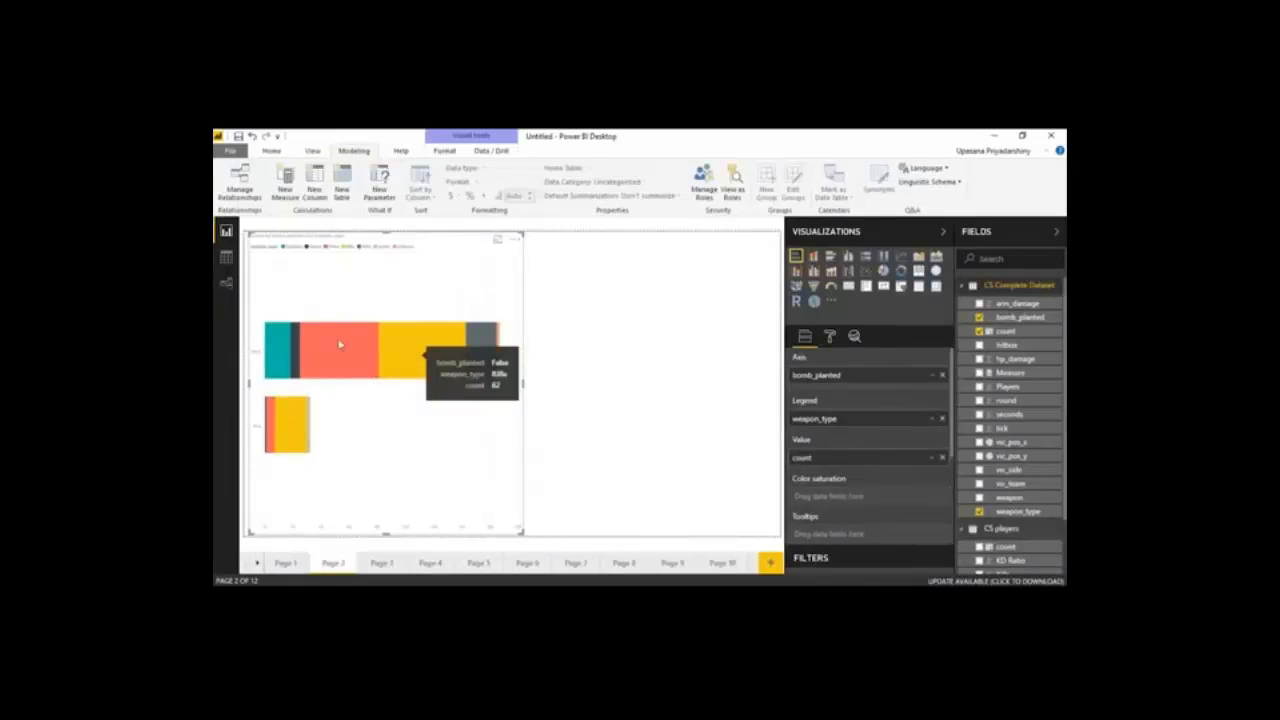
pyautogui.moveTo(328, 342)
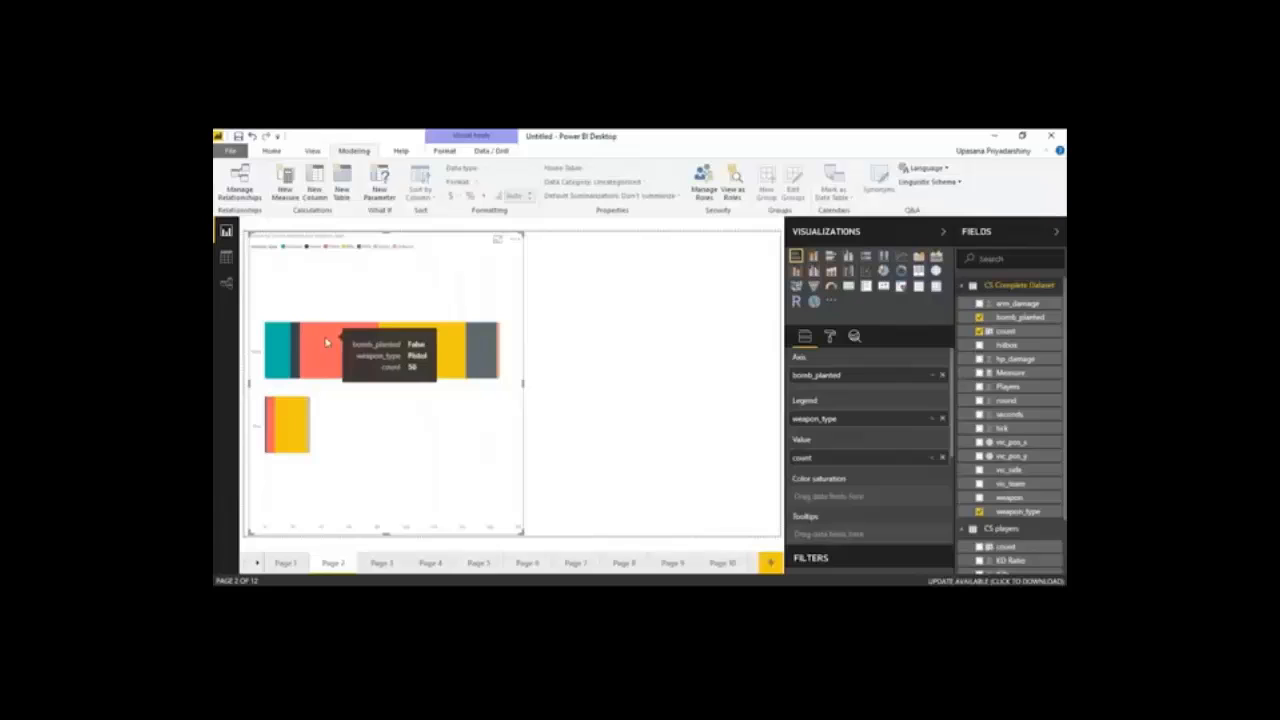
# Add a clustered column chart beside the stacked bar chart, with weapon_type as its legend and bomb_planted as its axis
pyautogui.click(590, 376)
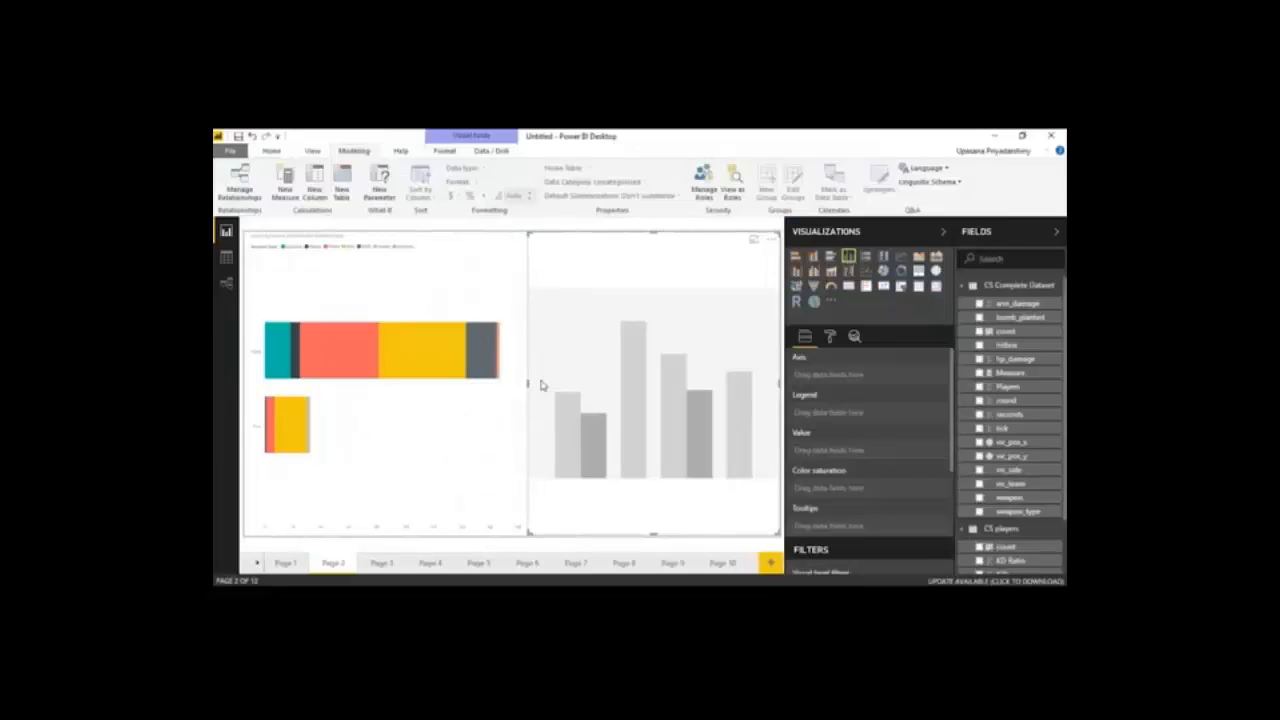
pyautogui.click(510, 385)
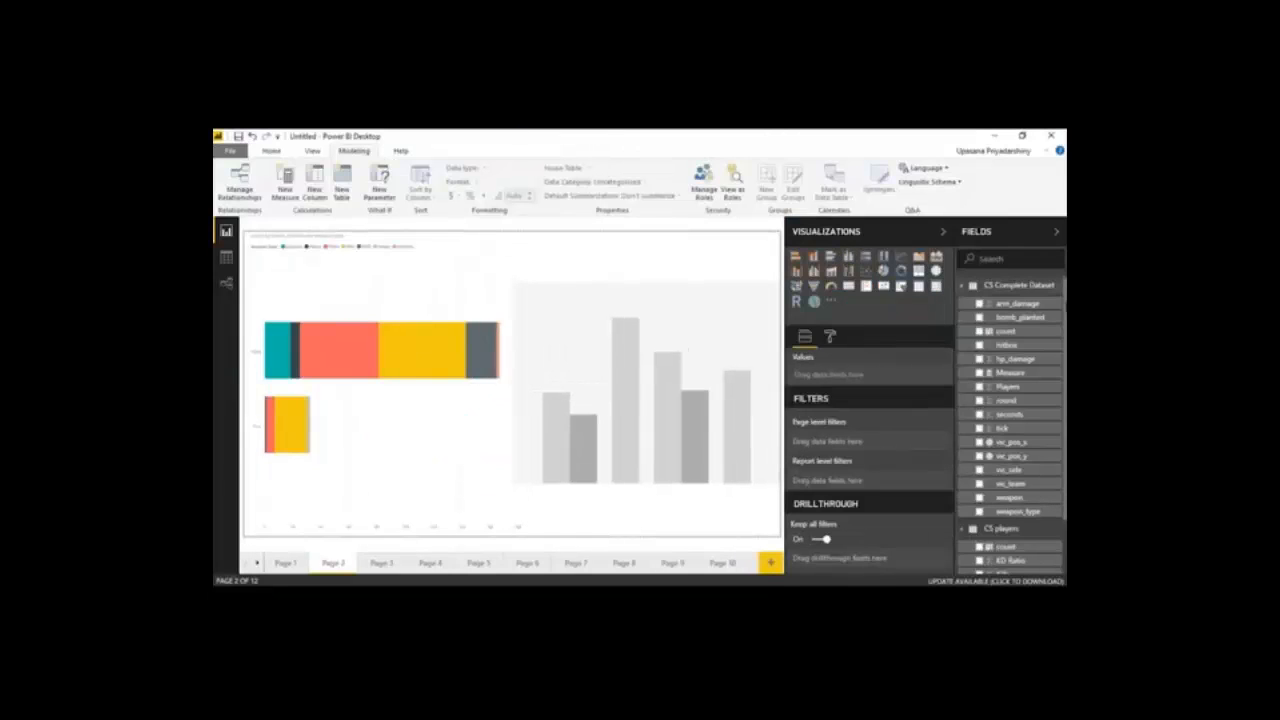
pyautogui.click(1008, 333)
pyautogui.click(1008, 333)
pyautogui.moveTo(1018, 511); pyautogui.dragTo(866, 413)
pyautogui.moveTo(1001, 320); pyautogui.dragTo(838, 375)
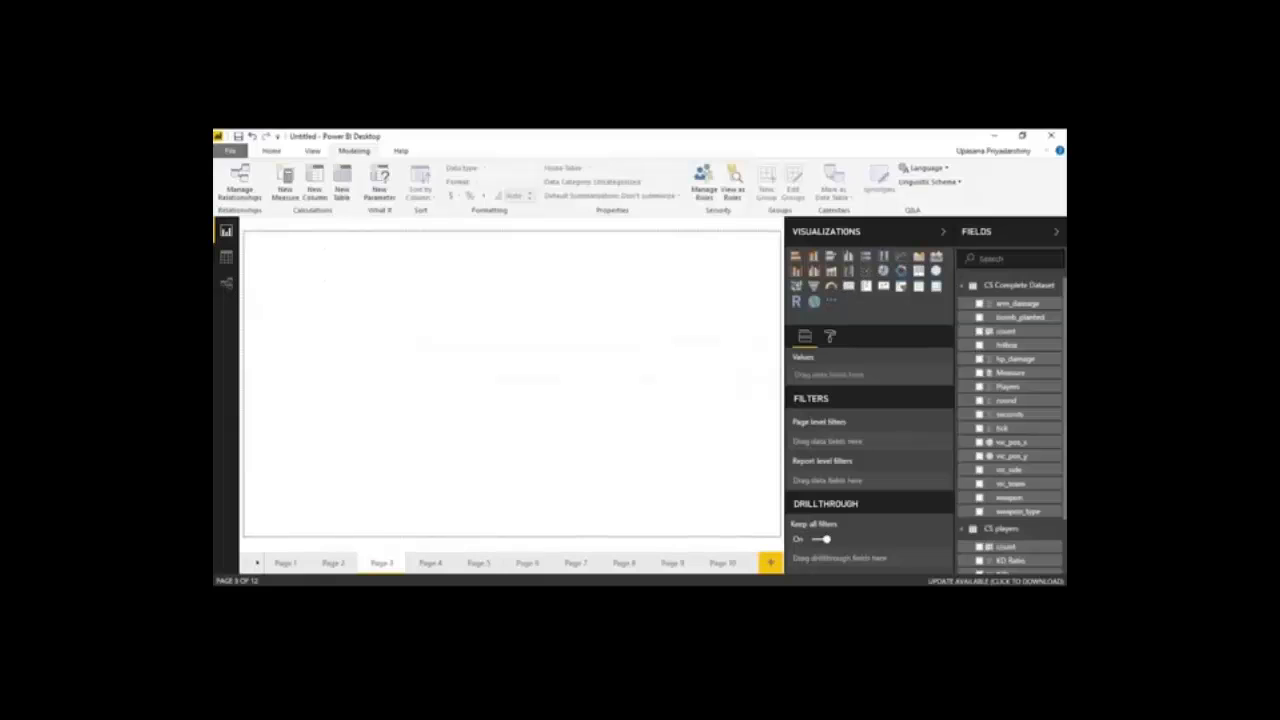
# Insert a line chart on Page 3 and enlarge it to cover the left half of the page
pyautogui.click(901, 256)
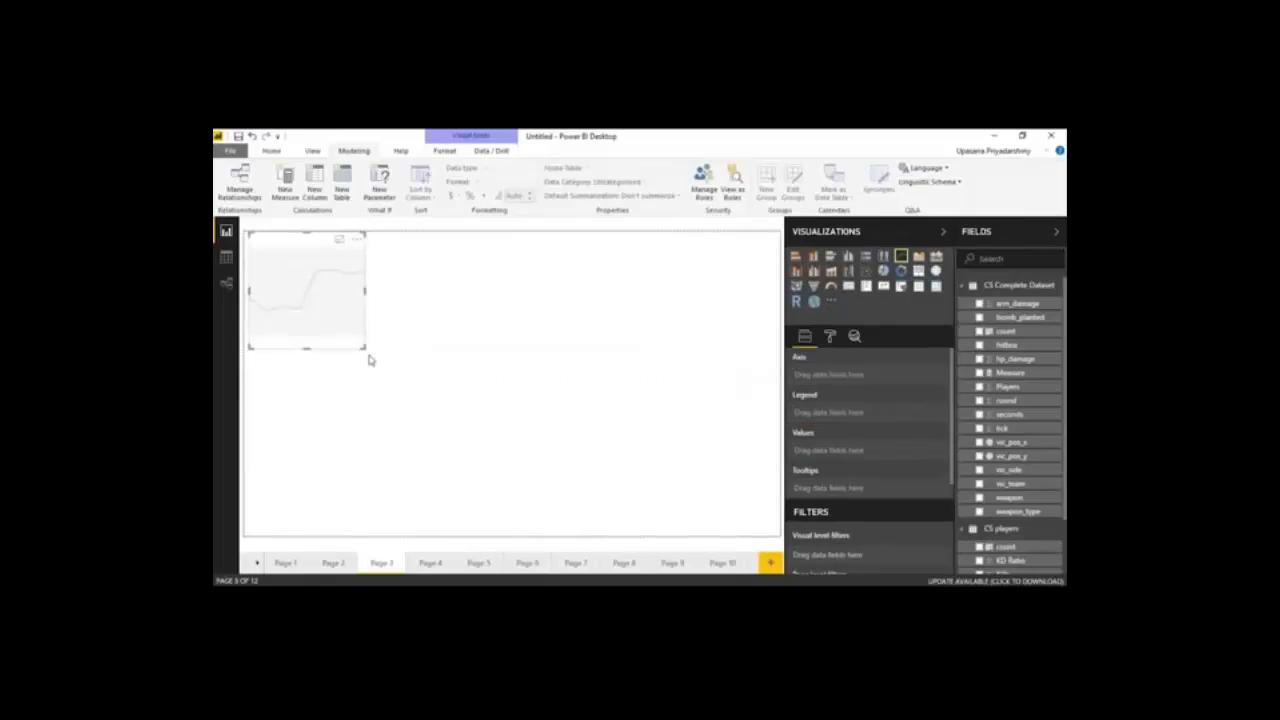
pyautogui.moveTo(363, 347); pyautogui.dragTo(495, 543)
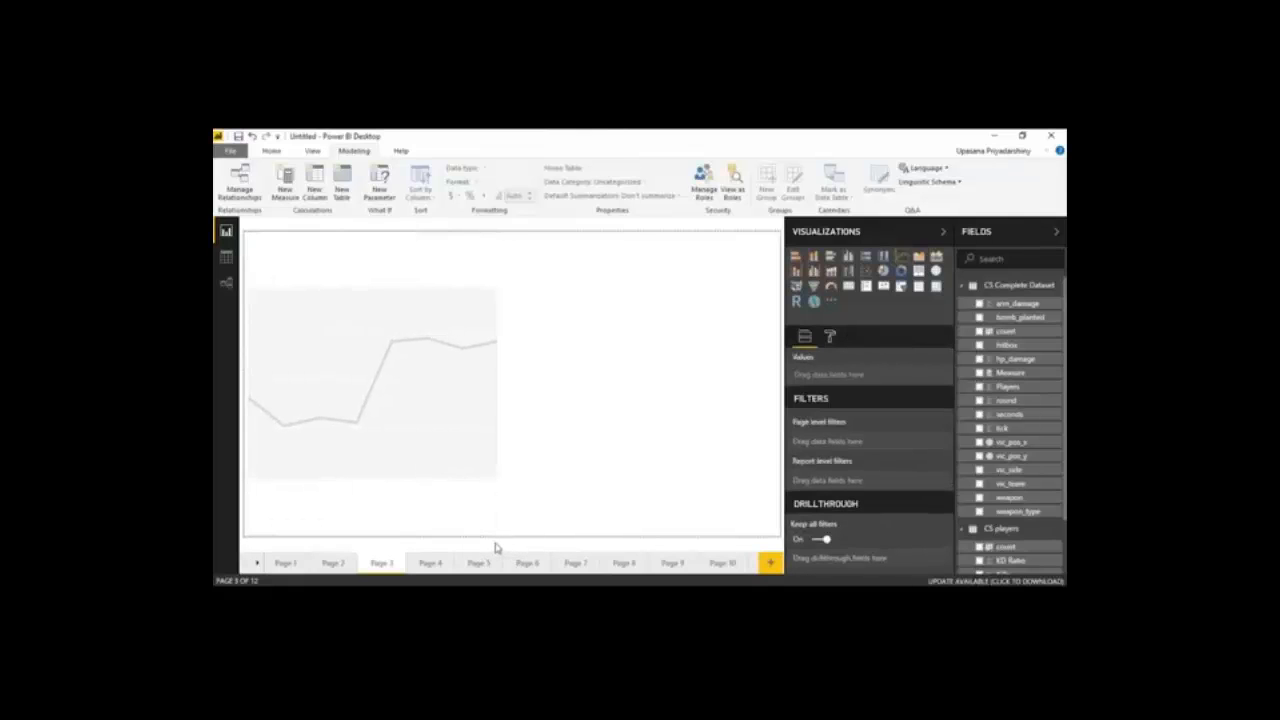
pyautogui.click(478, 329)
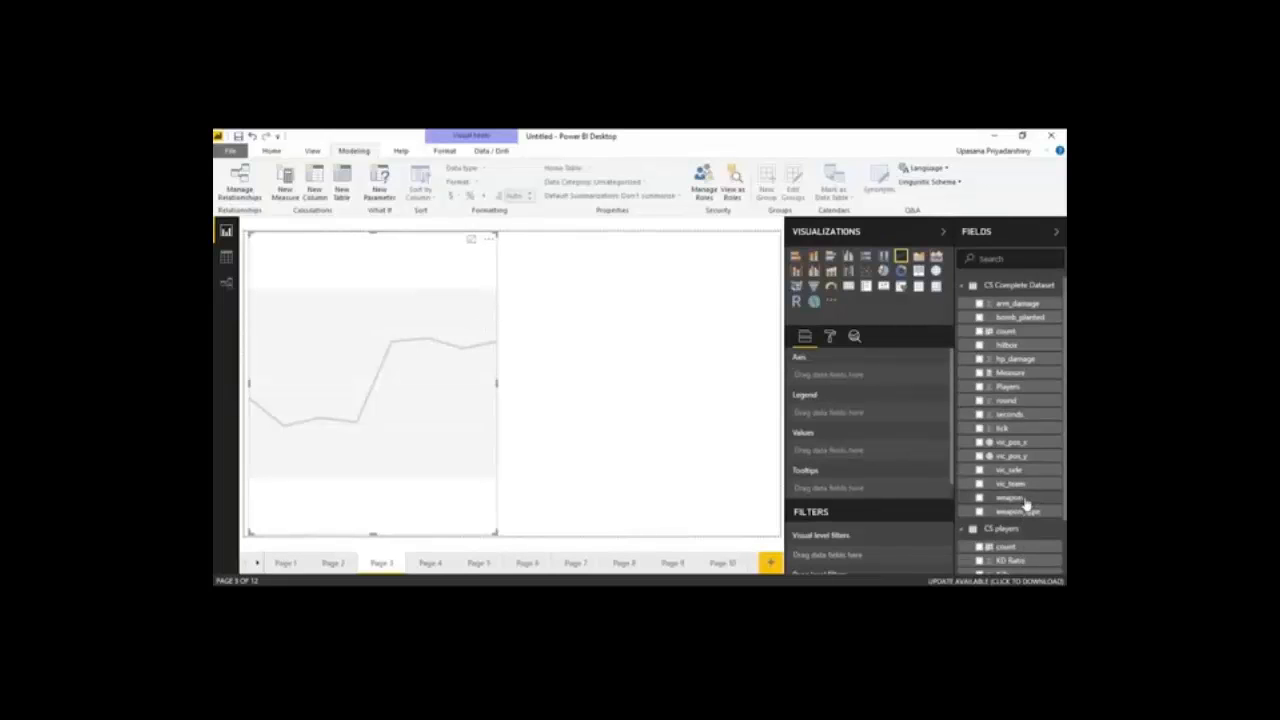
# Assign seconds to the line chart's axis and tick to its values, widen the chart slightly and inspect a data point
pyautogui.moveTo(1020, 417); pyautogui.dragTo(868, 378)
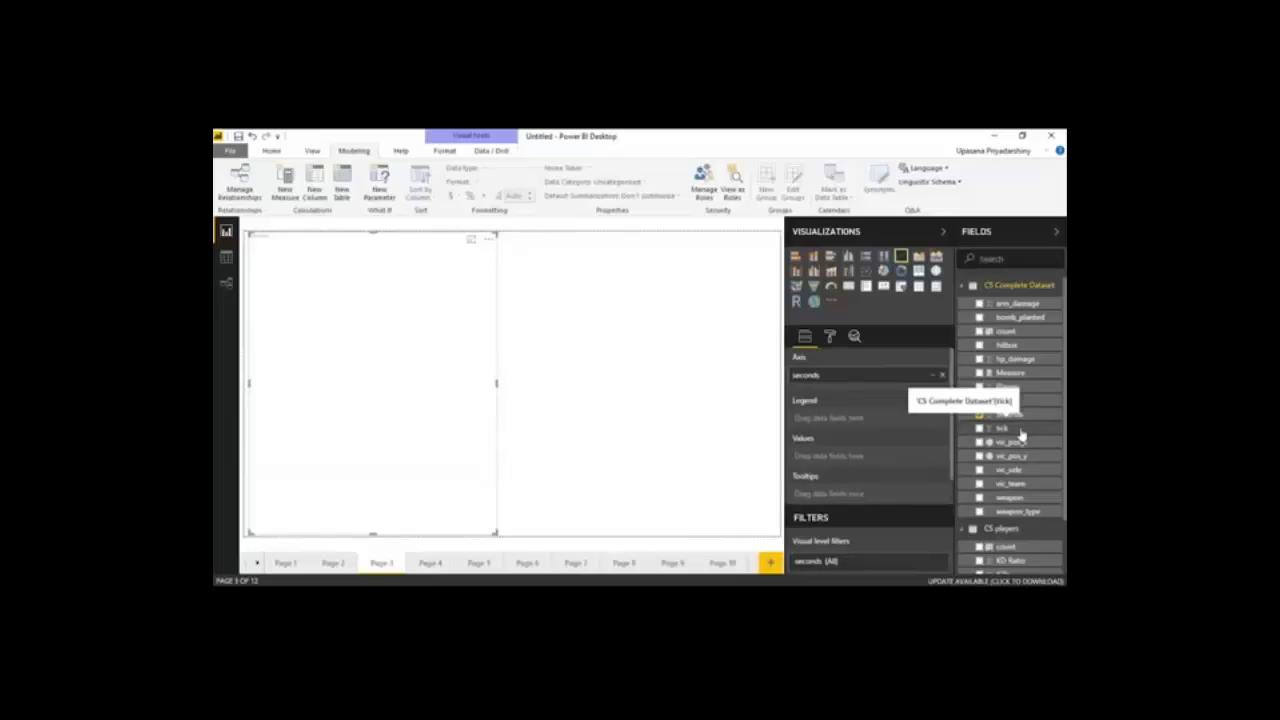
pyautogui.moveTo(1021, 430); pyautogui.dragTo(875, 463)
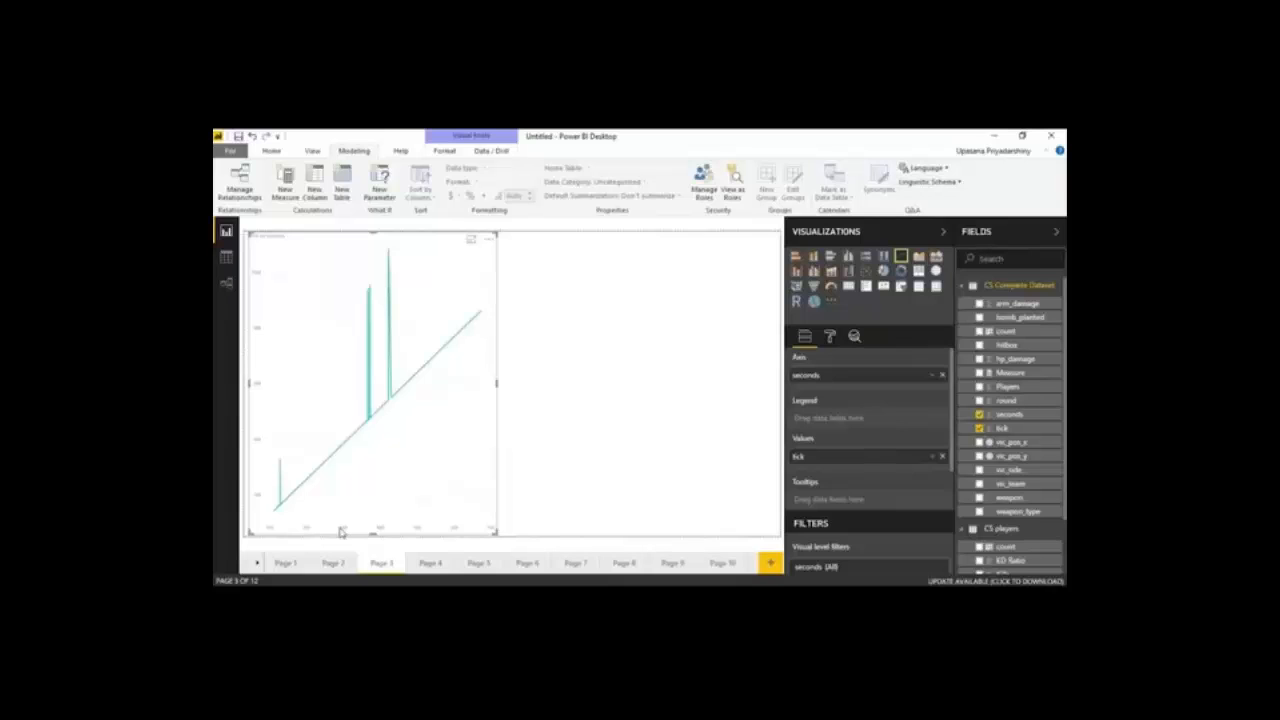
pyautogui.moveTo(496, 534); pyautogui.dragTo(501, 556)
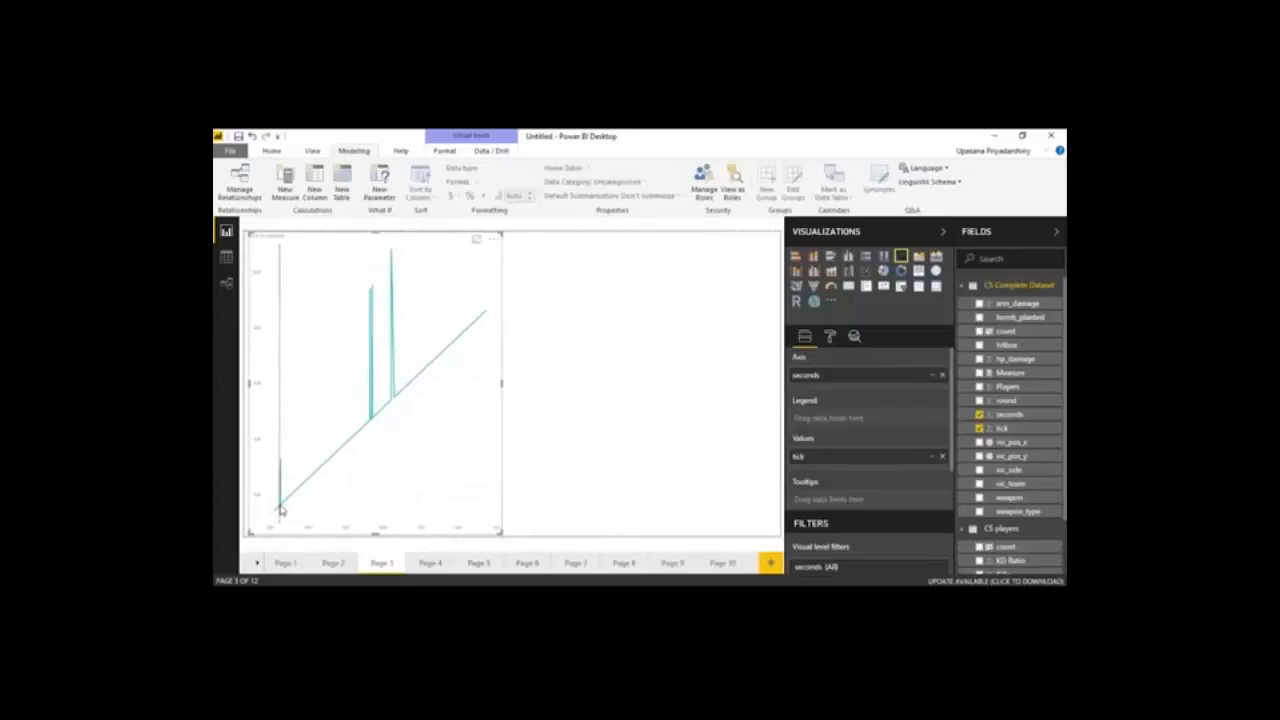
pyautogui.moveTo(281, 511)
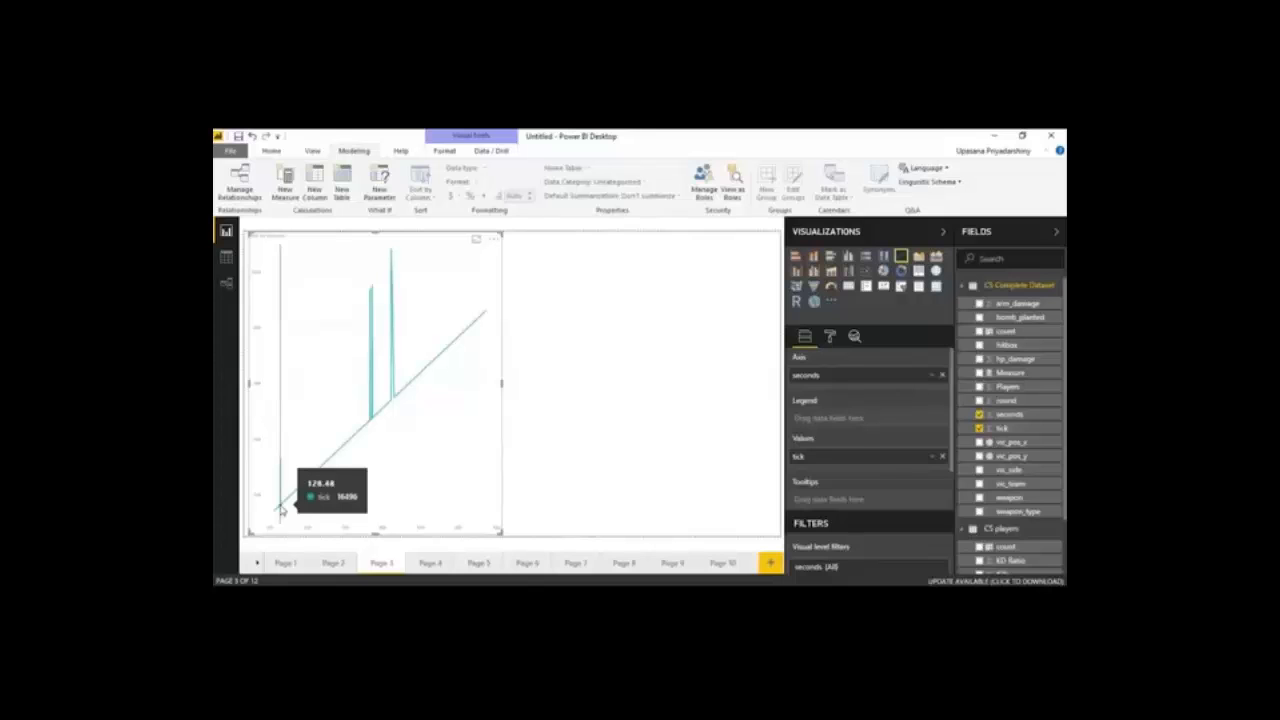
# Assign tick to the values of an area chart beside the line chart on Page 3
pyautogui.click(527, 399)
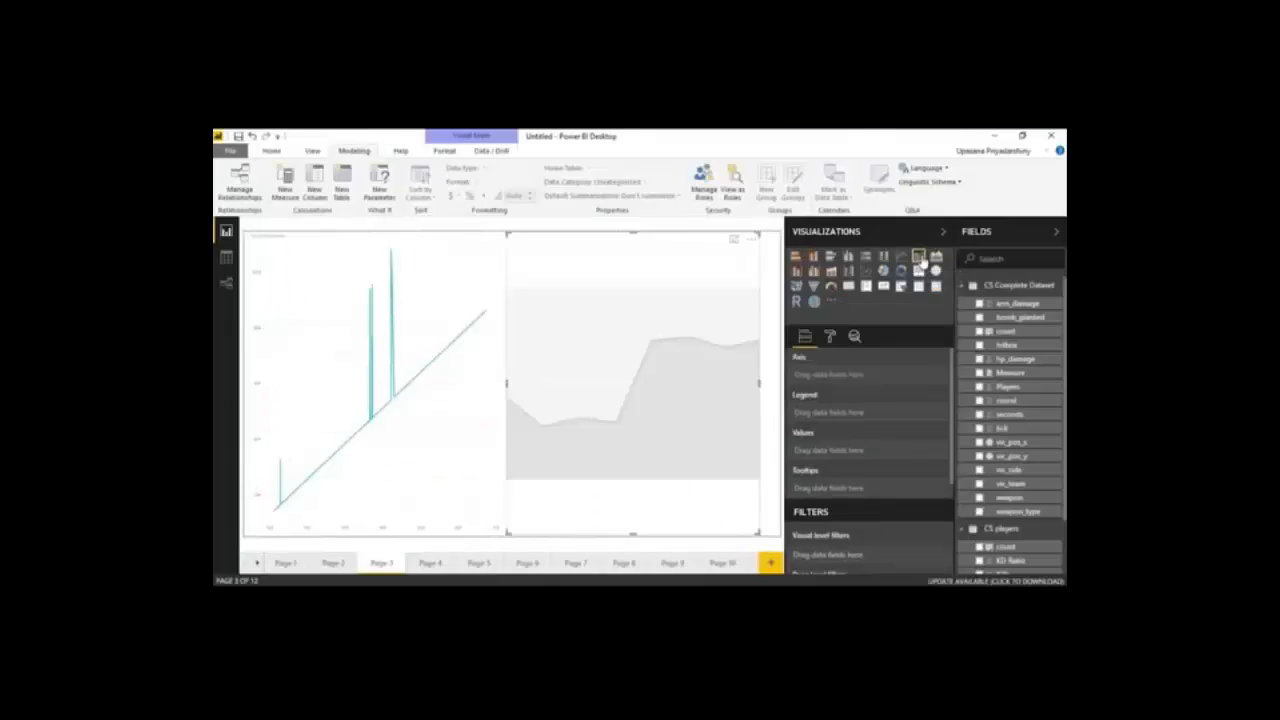
pyautogui.moveTo(1002, 428); pyautogui.dragTo(878, 457)
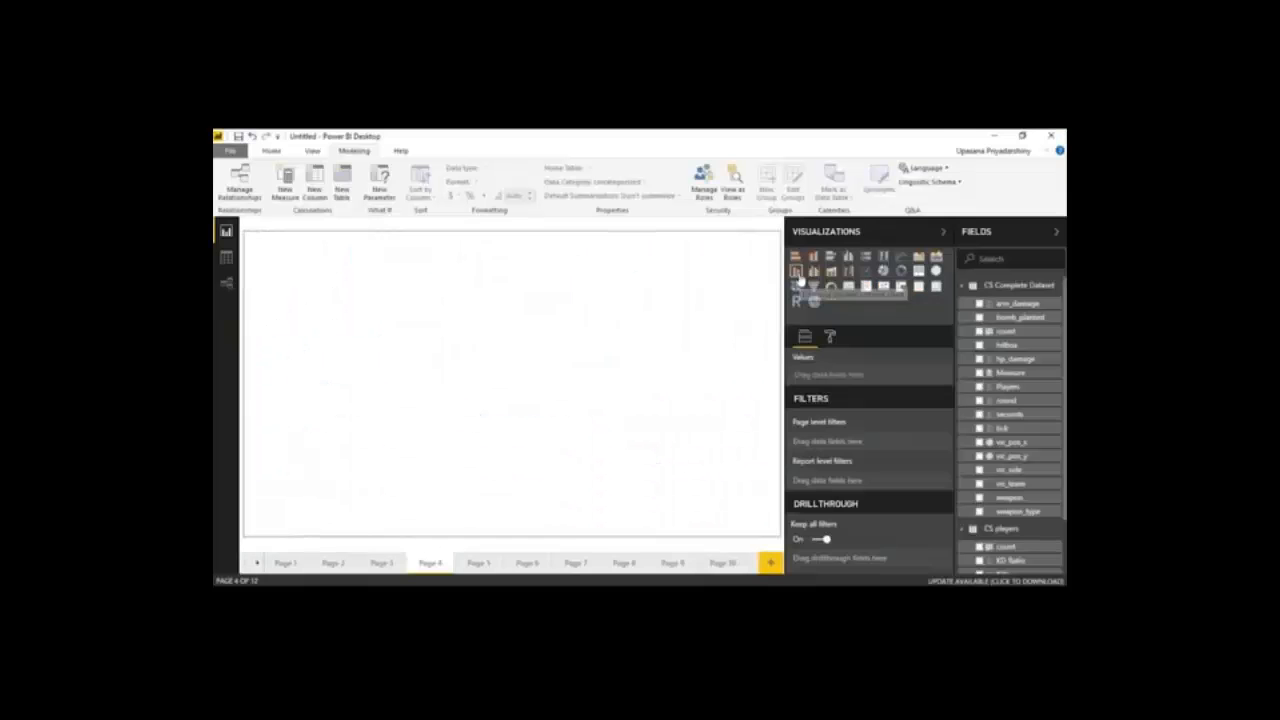
# Insert a line and stacked column chart on Page 4 and enlarge it to cover the left half of the page
pyautogui.click(796, 270)
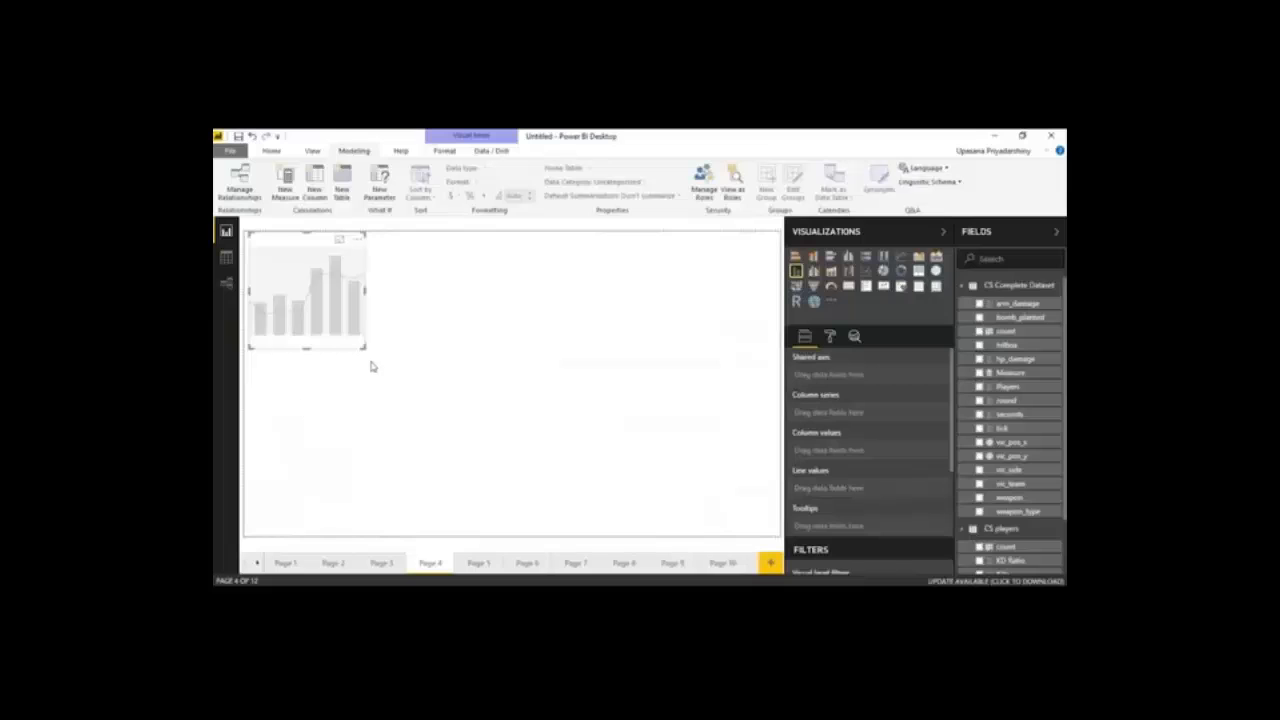
pyautogui.moveTo(364, 348); pyautogui.dragTo(497, 557)
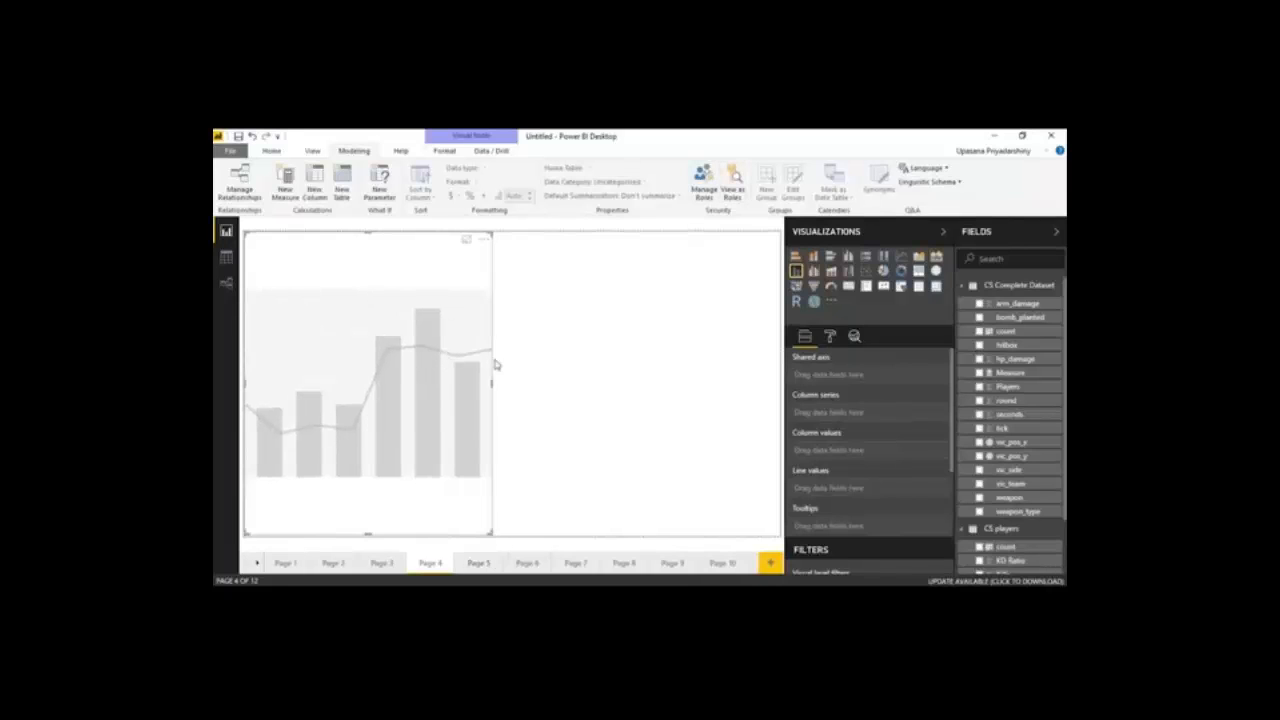
pyautogui.moveTo(491, 381); pyautogui.dragTo(509, 381)
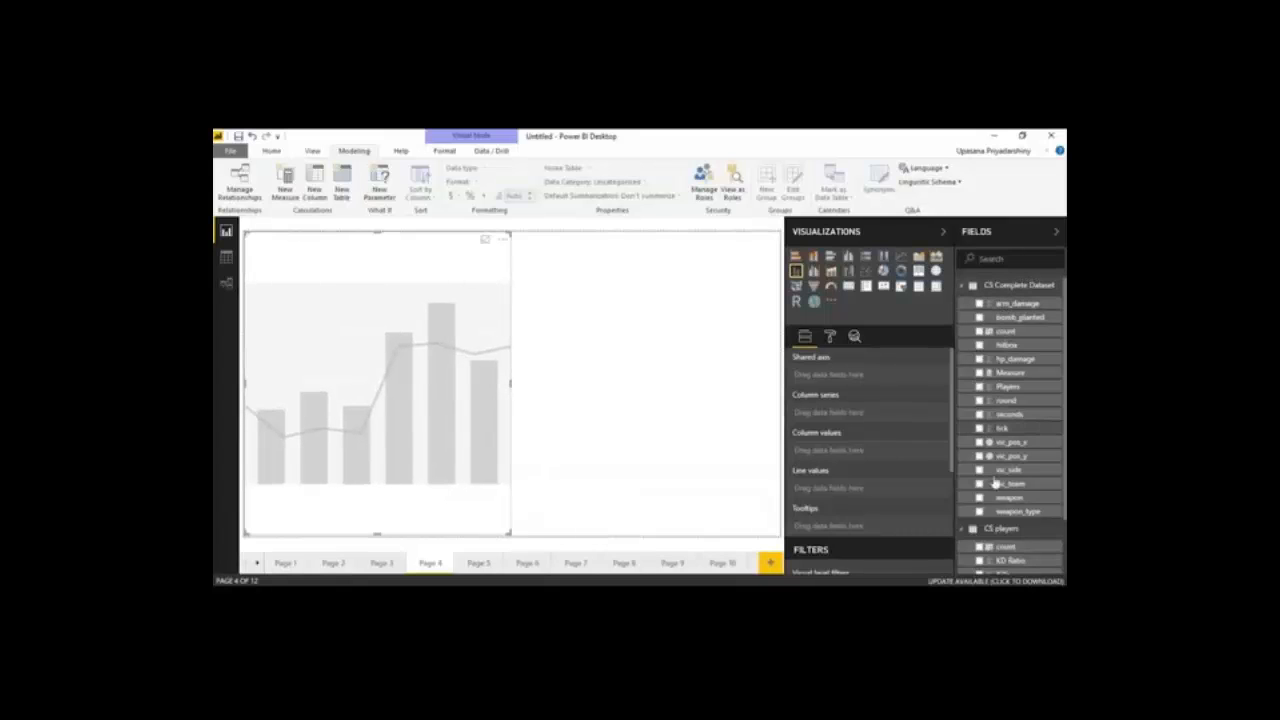
# Assign Player from CS players to the combination chart's shared axis, Kills to its column values and KD Ratio to its line values
pyautogui.click(964, 287)
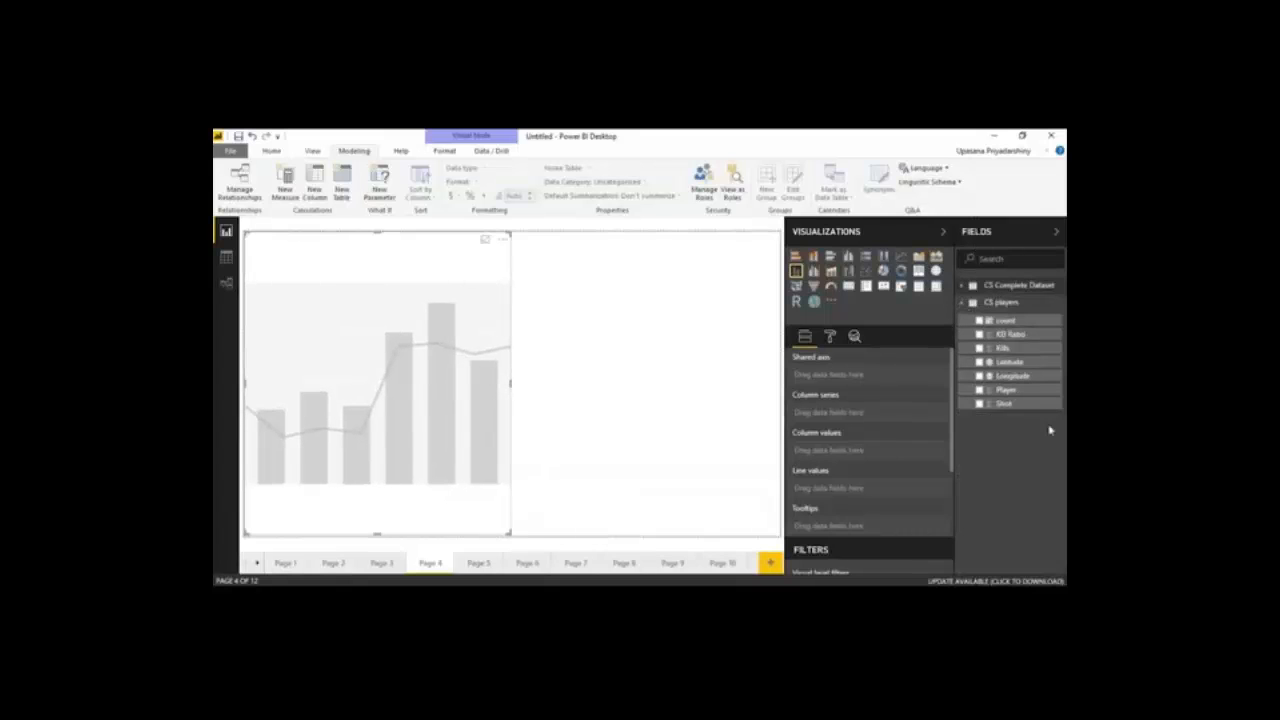
pyautogui.moveTo(1005, 389); pyautogui.dragTo(926, 376)
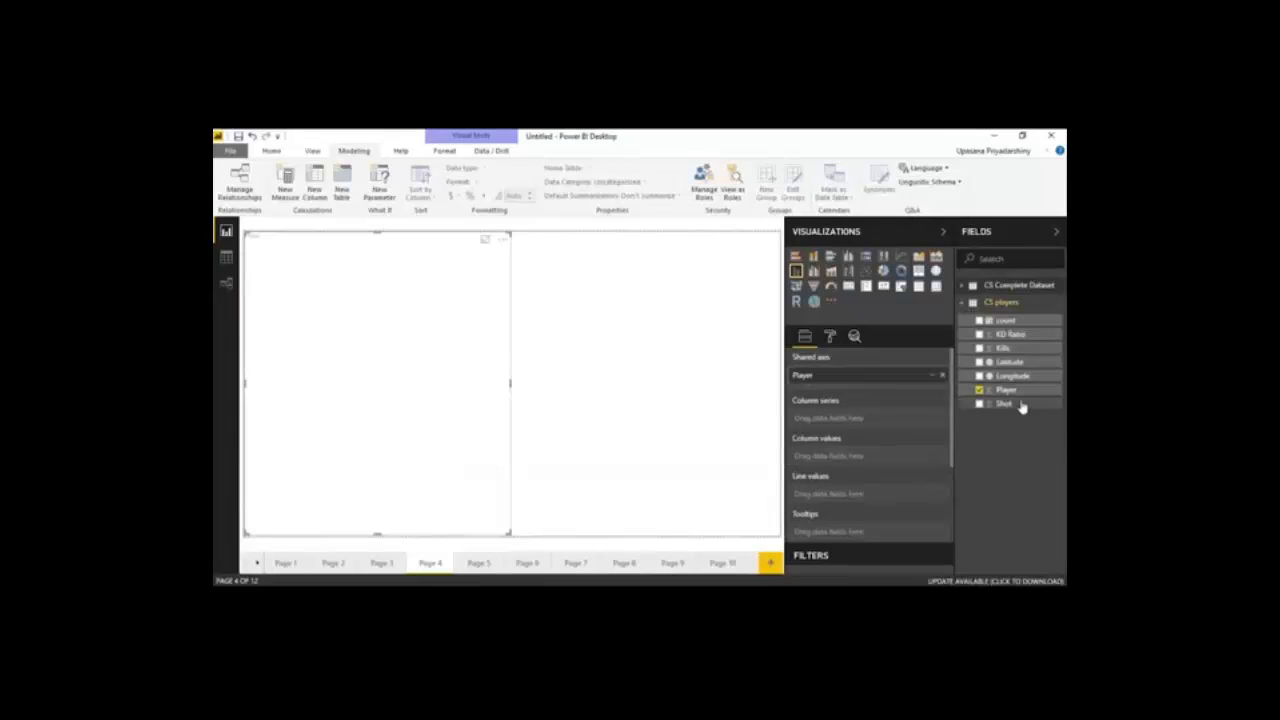
pyautogui.click(1014, 336)
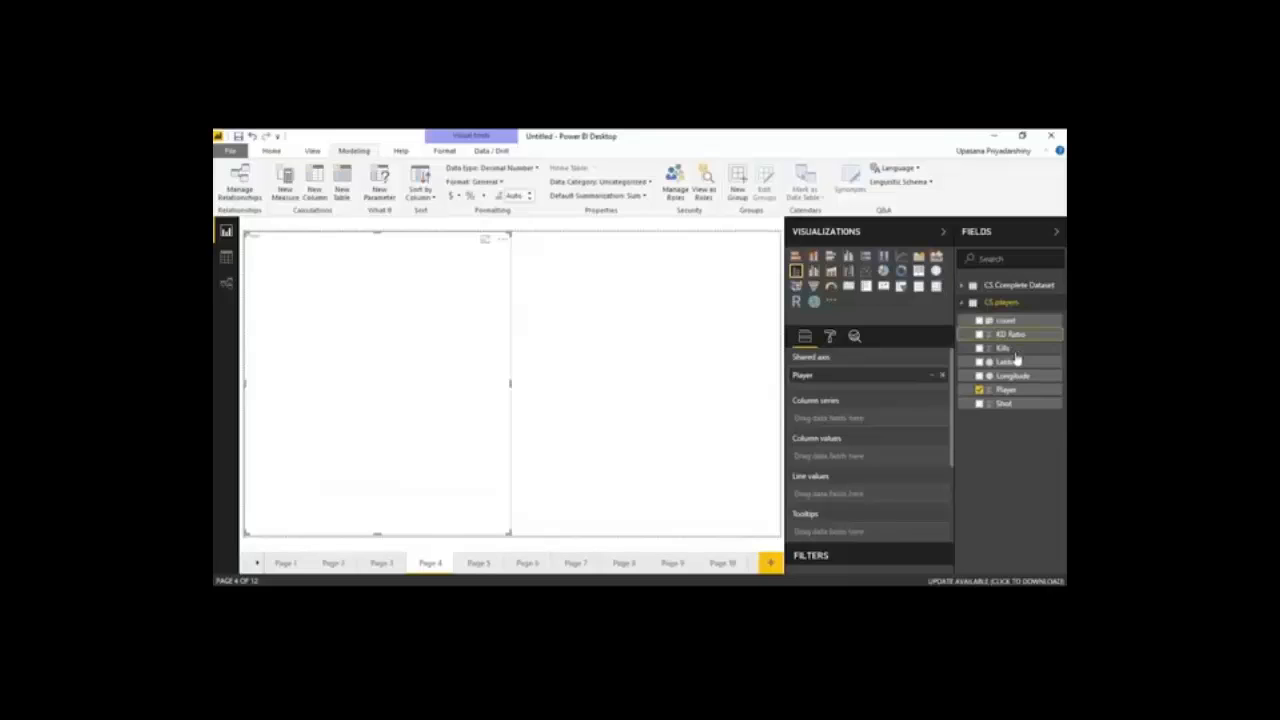
pyautogui.moveTo(1008, 348)
pyautogui.mouseDown()
pyautogui.moveTo(925, 474)
pyautogui.moveTo(838, 458)
pyautogui.mouseUp()
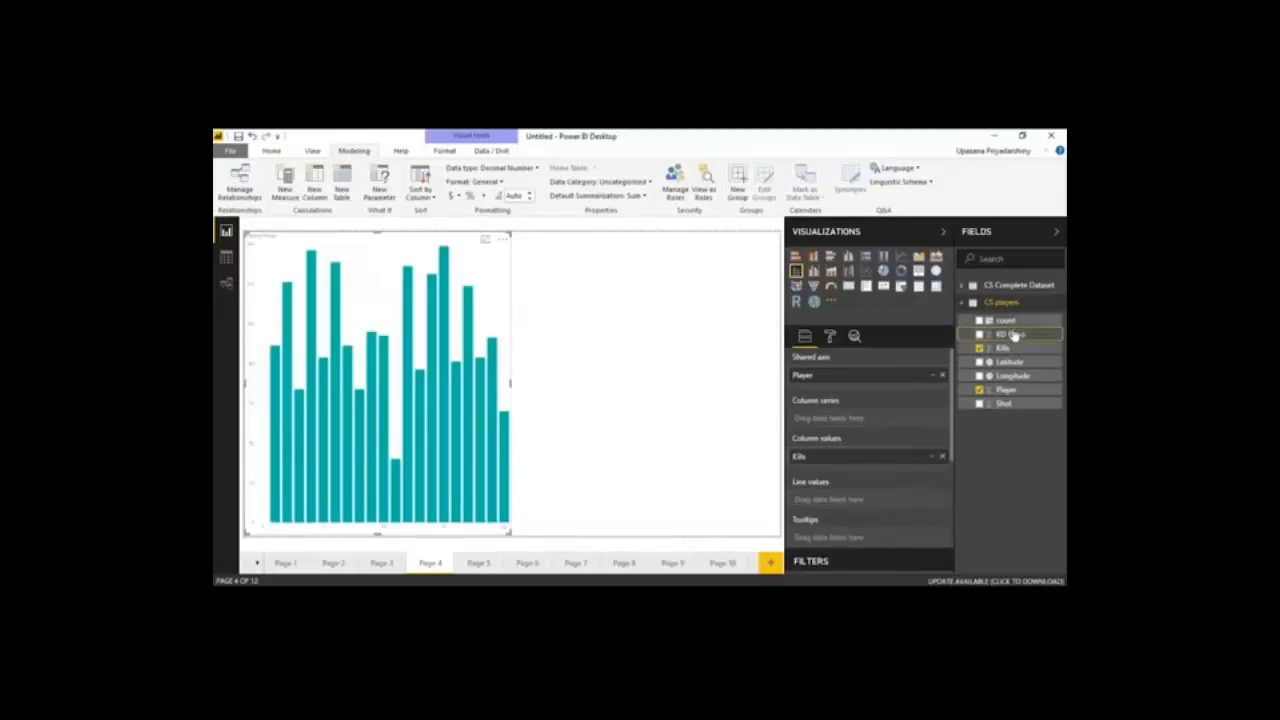
pyautogui.moveTo(1014, 336); pyautogui.dragTo(866, 501)
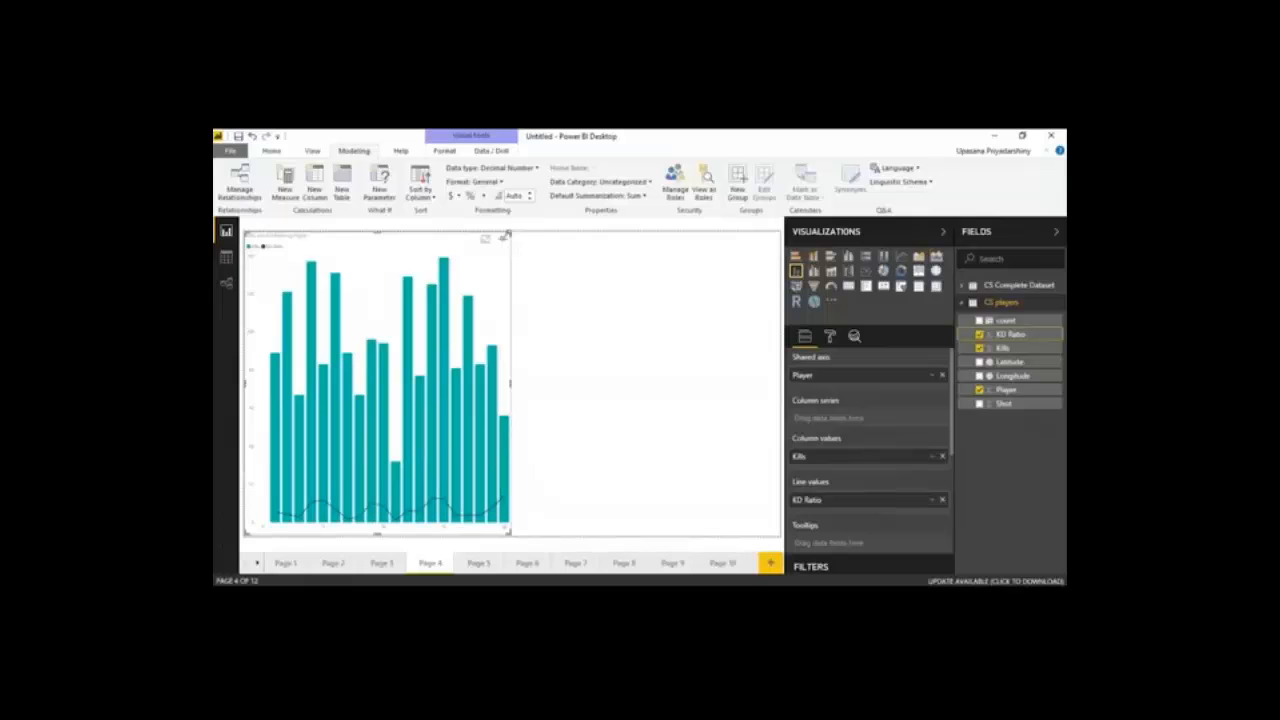
# Insert a ribbon chart beside the combination chart on Page 4 and assign round from CS Complete Dataset to its axis
pyautogui.click(743, 424)
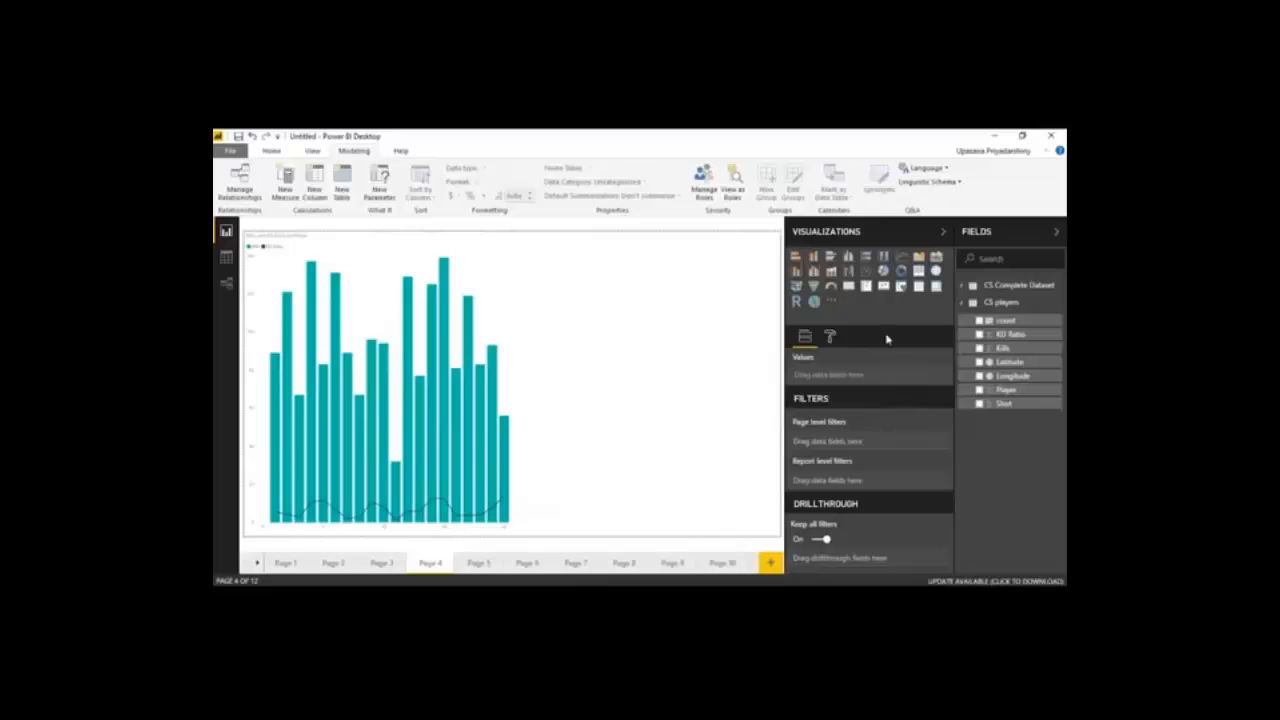
pyautogui.click(831, 272)
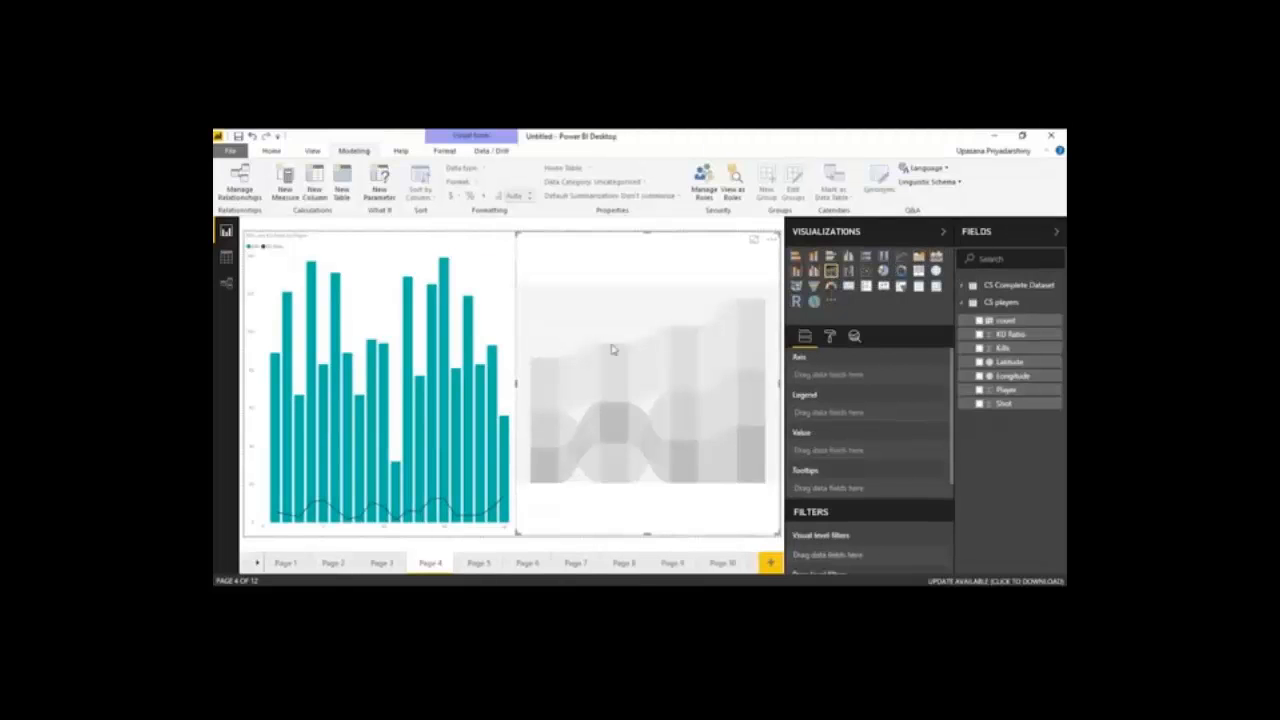
pyautogui.click(963, 286)
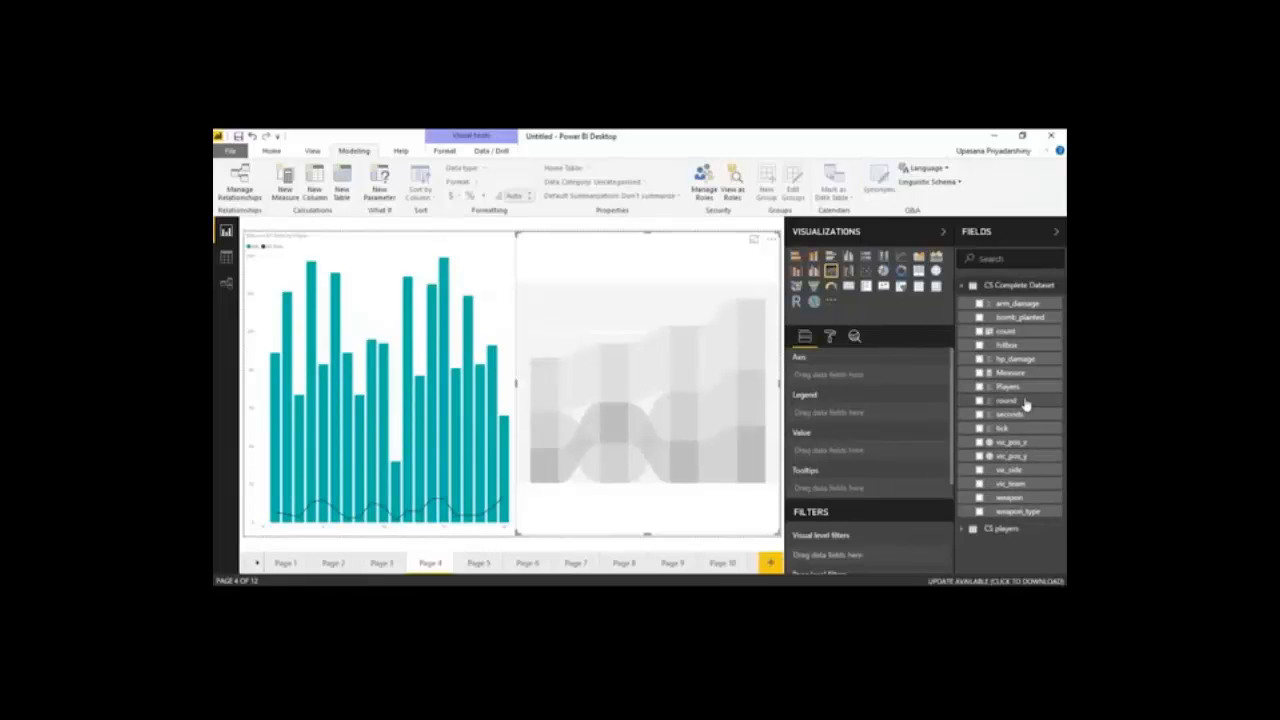
pyautogui.moveTo(1025, 403); pyautogui.dragTo(866, 380)
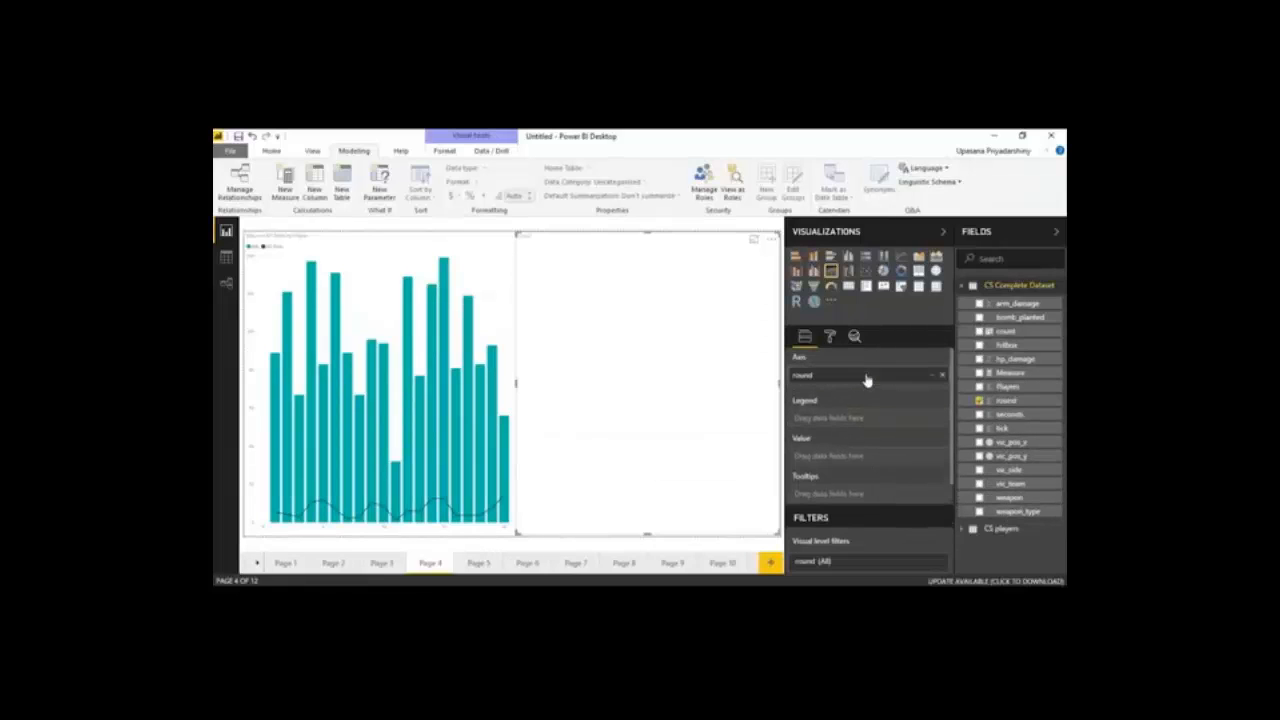
# Assign weapon_type to the ribbon chart's legend and weapon to its value, summarized as Count
pyautogui.moveTo(1018, 511); pyautogui.dragTo(880, 426)
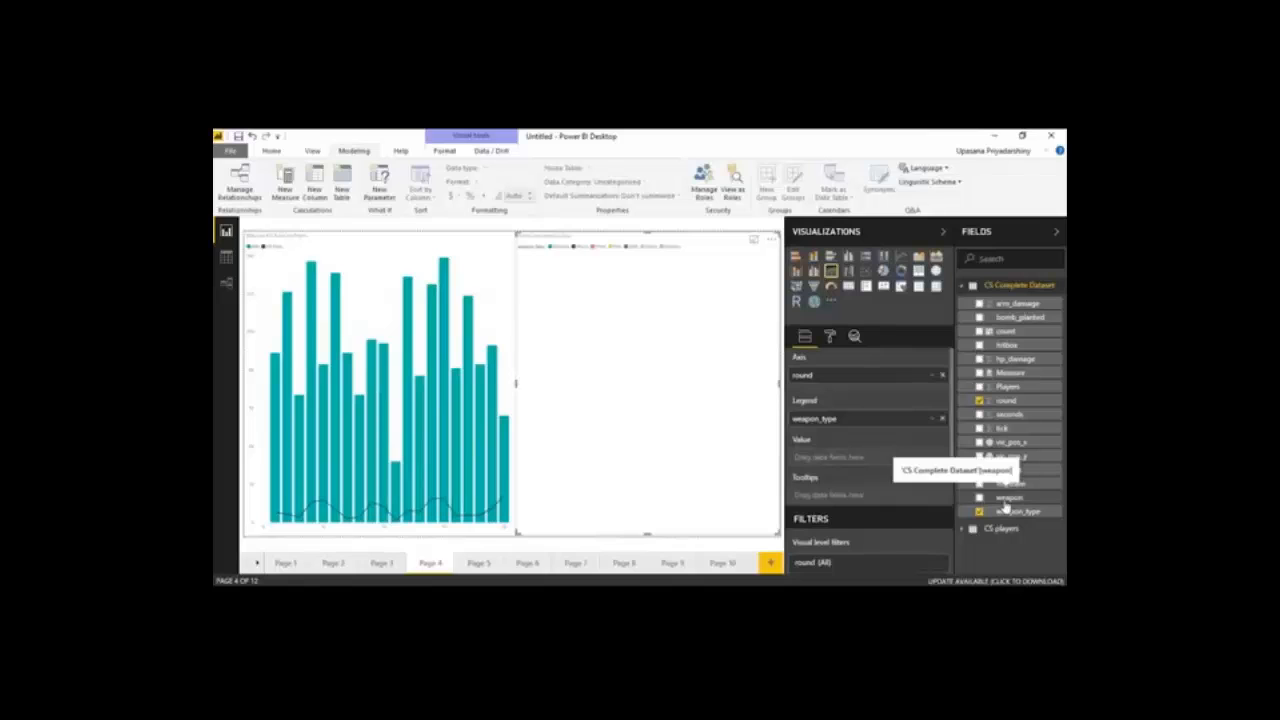
pyautogui.moveTo(1003, 503); pyautogui.dragTo(846, 460)
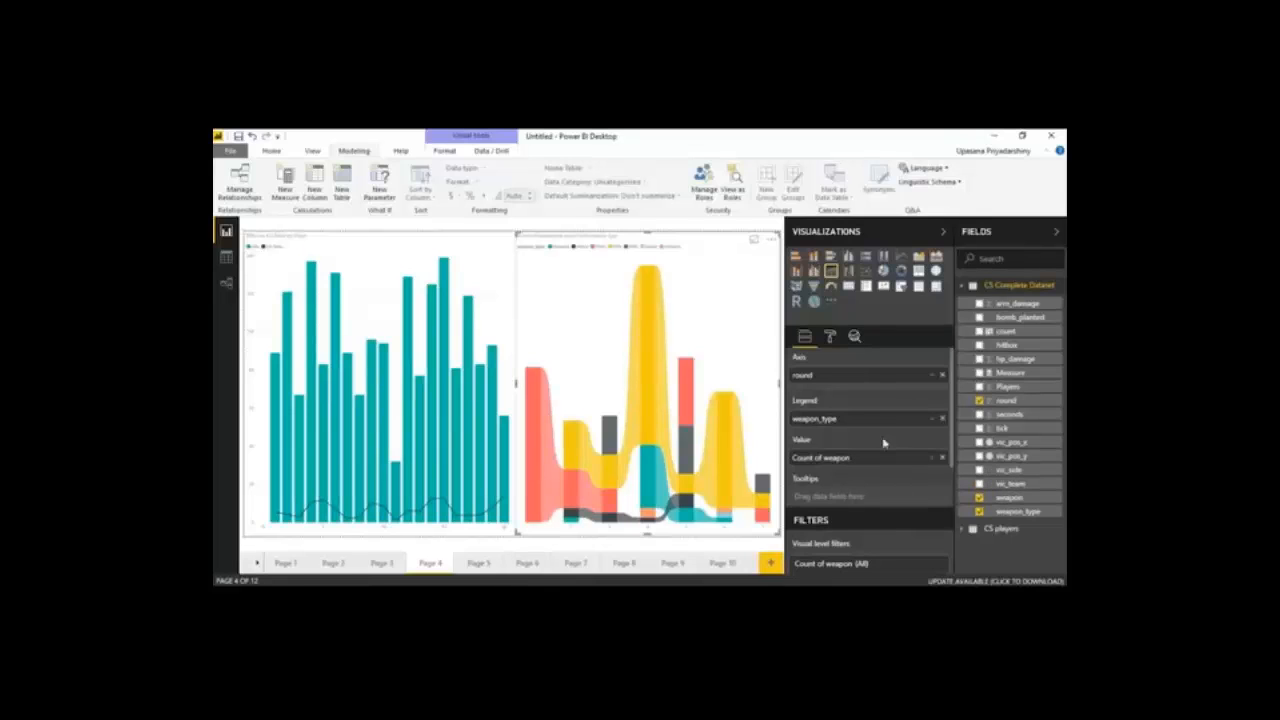
pyautogui.click(930, 460)
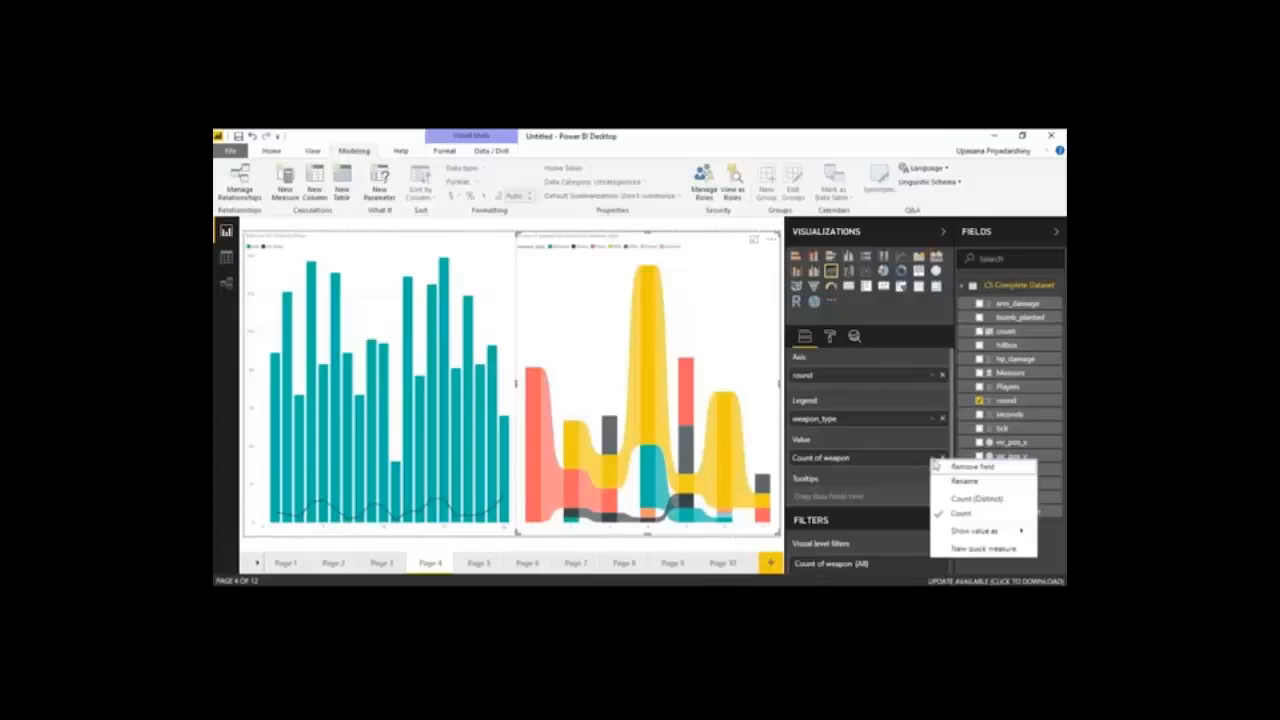
pyautogui.click(949, 514)
pyautogui.click(480, 264)
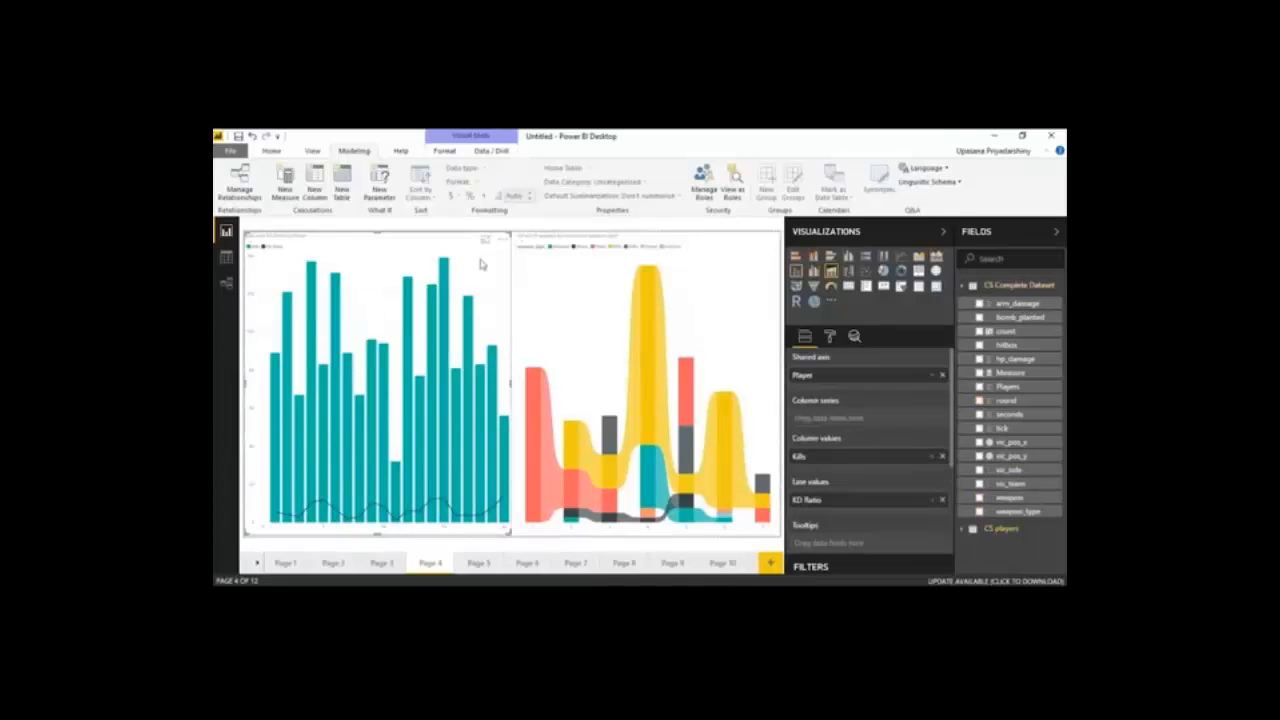
pyautogui.click(597, 298)
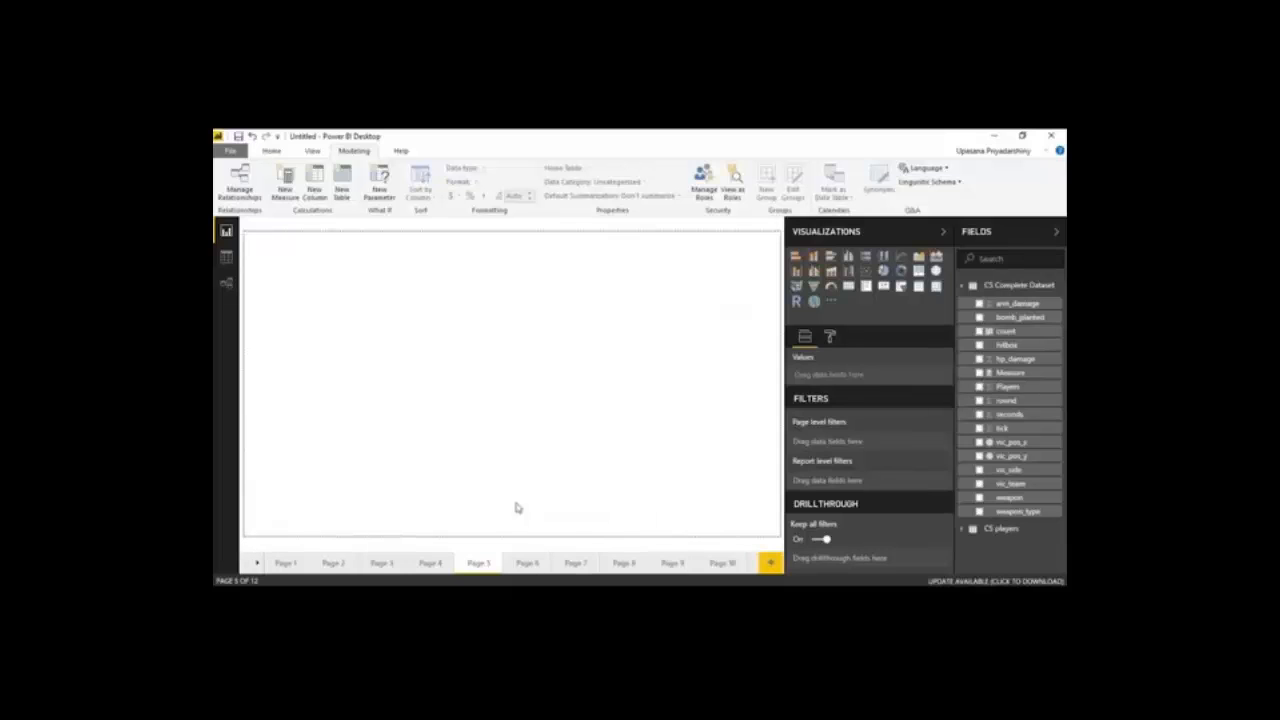
# Insert an enlarged pie chart on Page 5 and assign weapon to both its legend and its values
pyautogui.click(883, 271)
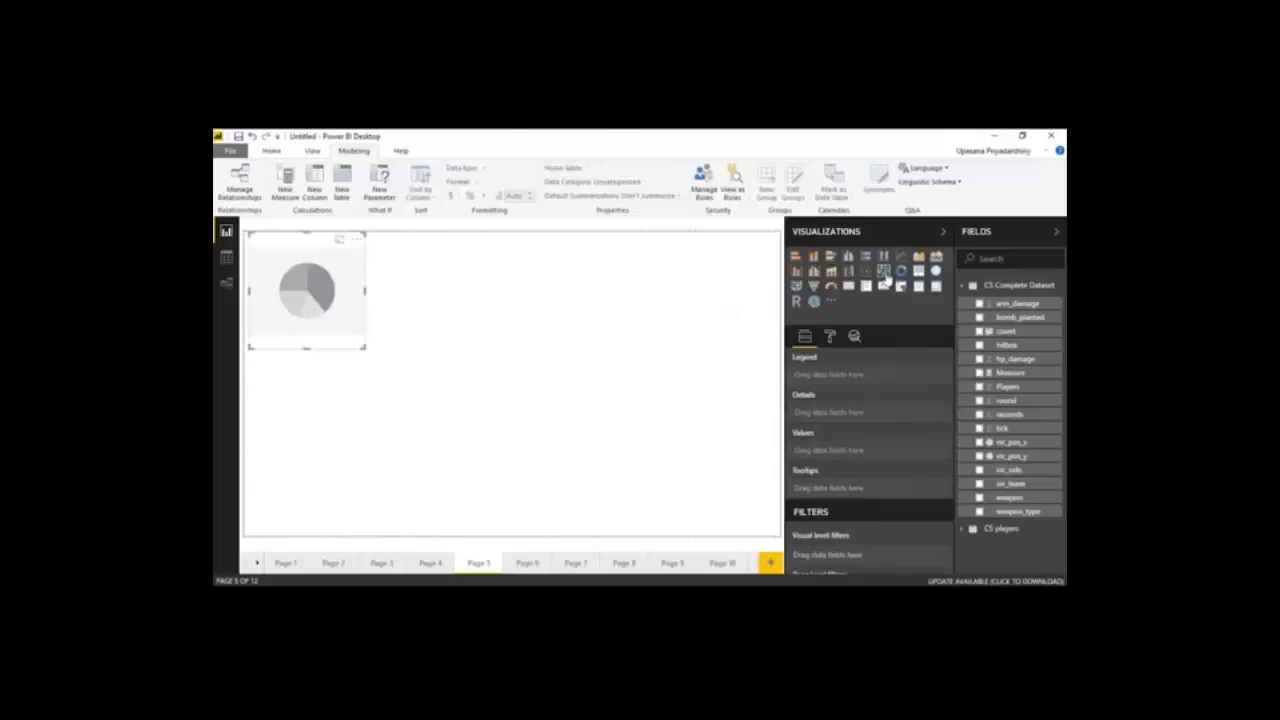
pyautogui.moveTo(366, 350); pyautogui.dragTo(486, 396)
pyautogui.moveTo(1009, 497); pyautogui.dragTo(868, 374)
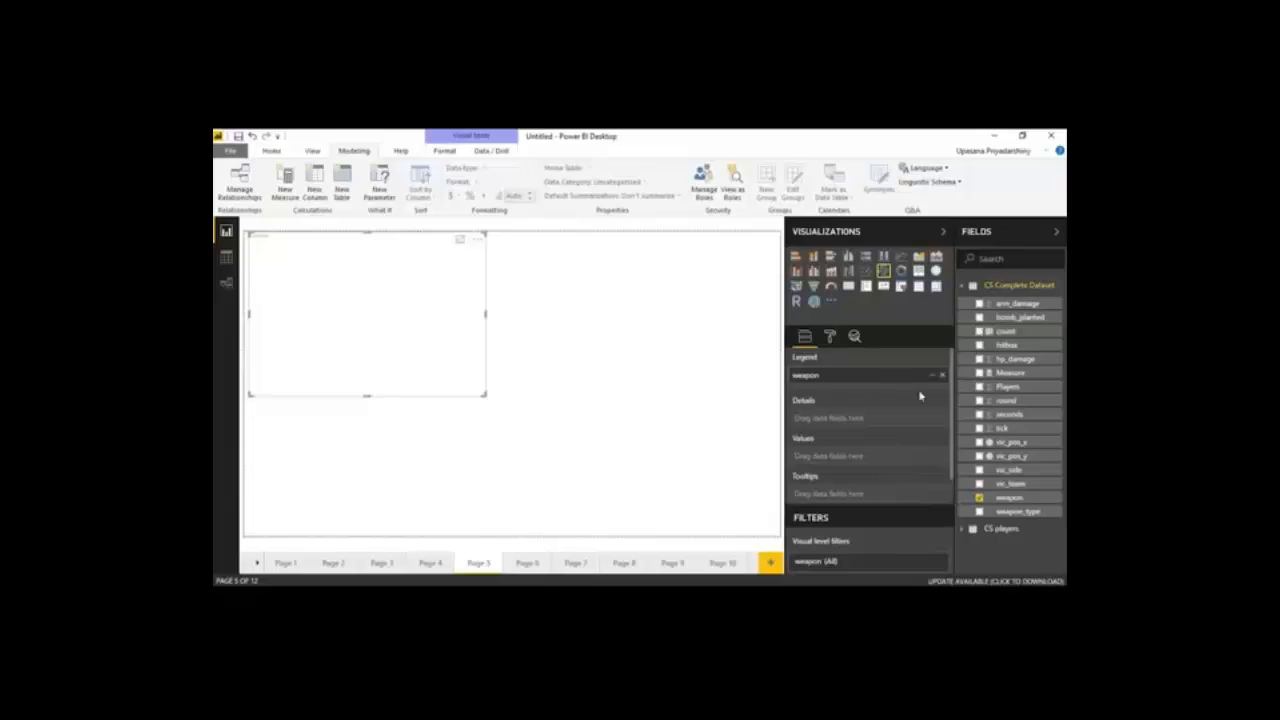
pyautogui.moveTo(967, 497); pyautogui.dragTo(856, 462)
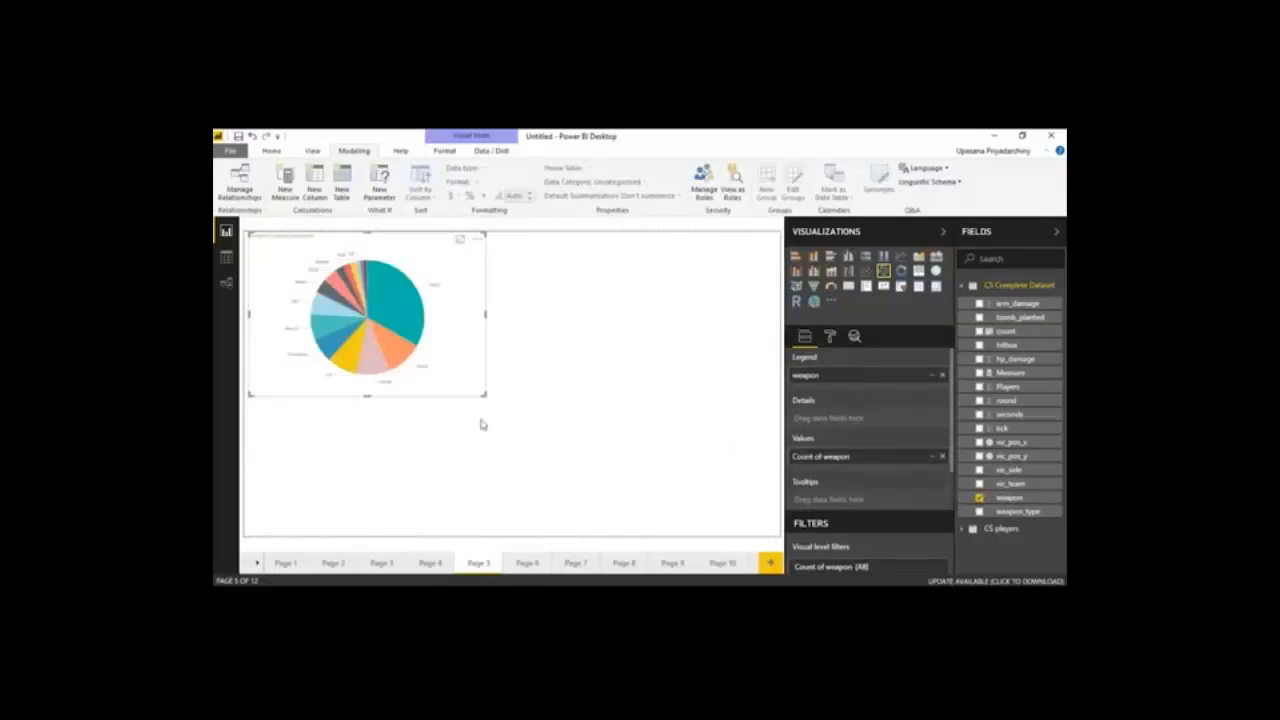
# Add a donut chart beside the pie chart at a matching size, with weapon as both its legend and its values
pyautogui.click(615, 301)
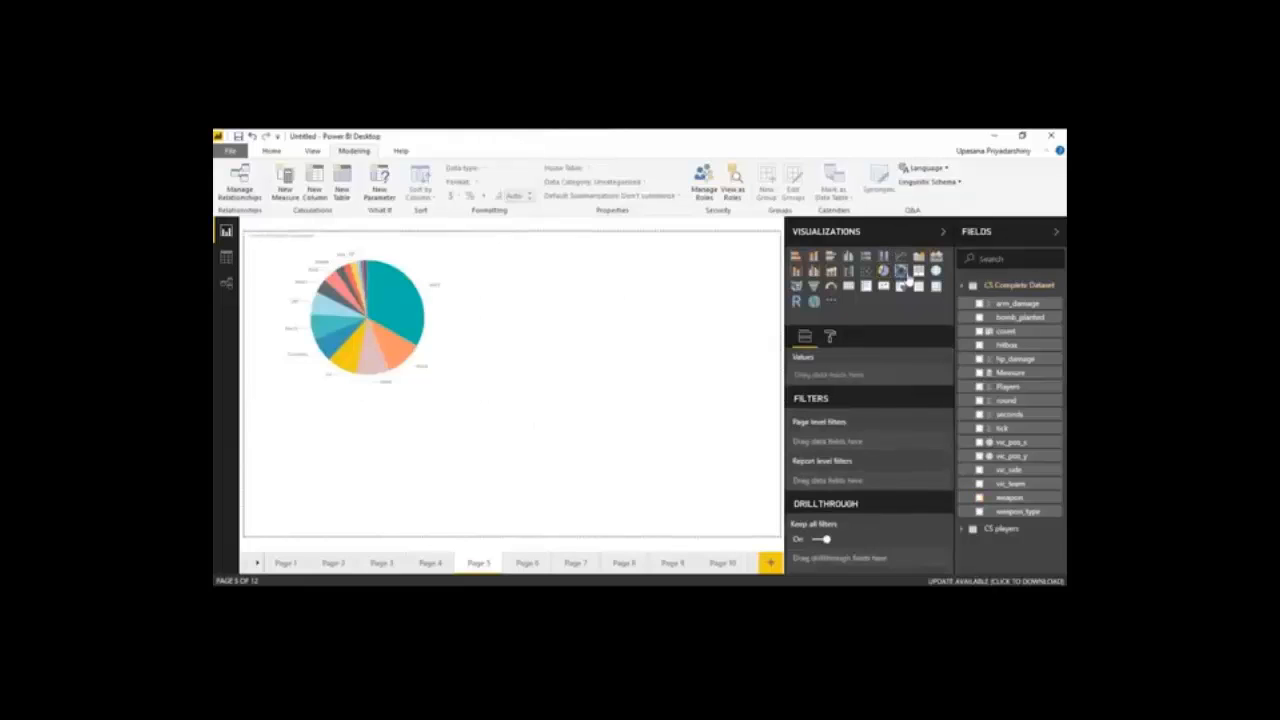
pyautogui.click(902, 273)
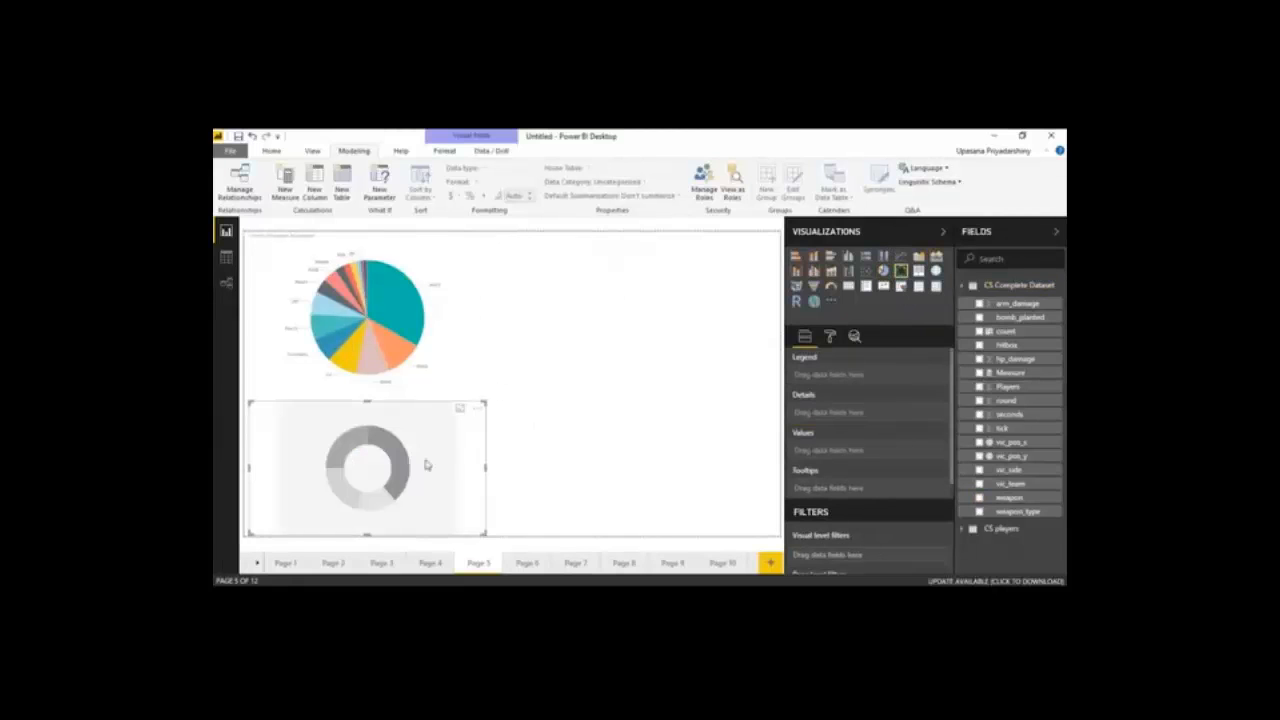
pyautogui.moveTo(428, 463); pyautogui.dragTo(719, 297)
pyautogui.moveTo(541, 367); pyautogui.dragTo(492, 397)
pyautogui.click(451, 341)
pyautogui.click(570, 345)
pyautogui.moveTo(502, 386); pyautogui.dragTo(491, 401)
pyautogui.moveTo(1010, 498); pyautogui.dragTo(868, 377)
pyautogui.moveTo(1018, 507); pyautogui.dragTo(845, 455)
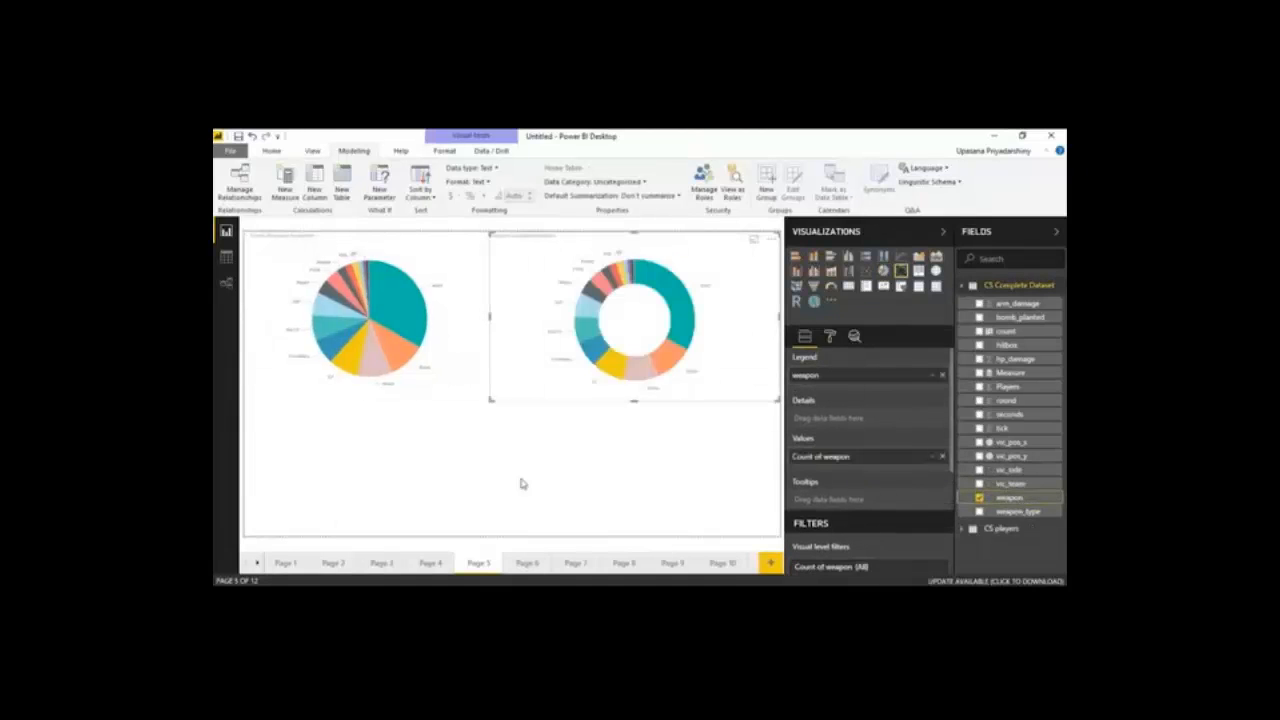
# Add a treemap spanning the area below the pie and donut charts, with weapon_type as both its group and its values
pyautogui.click(502, 467)
pyautogui.moveTo(413, 341)
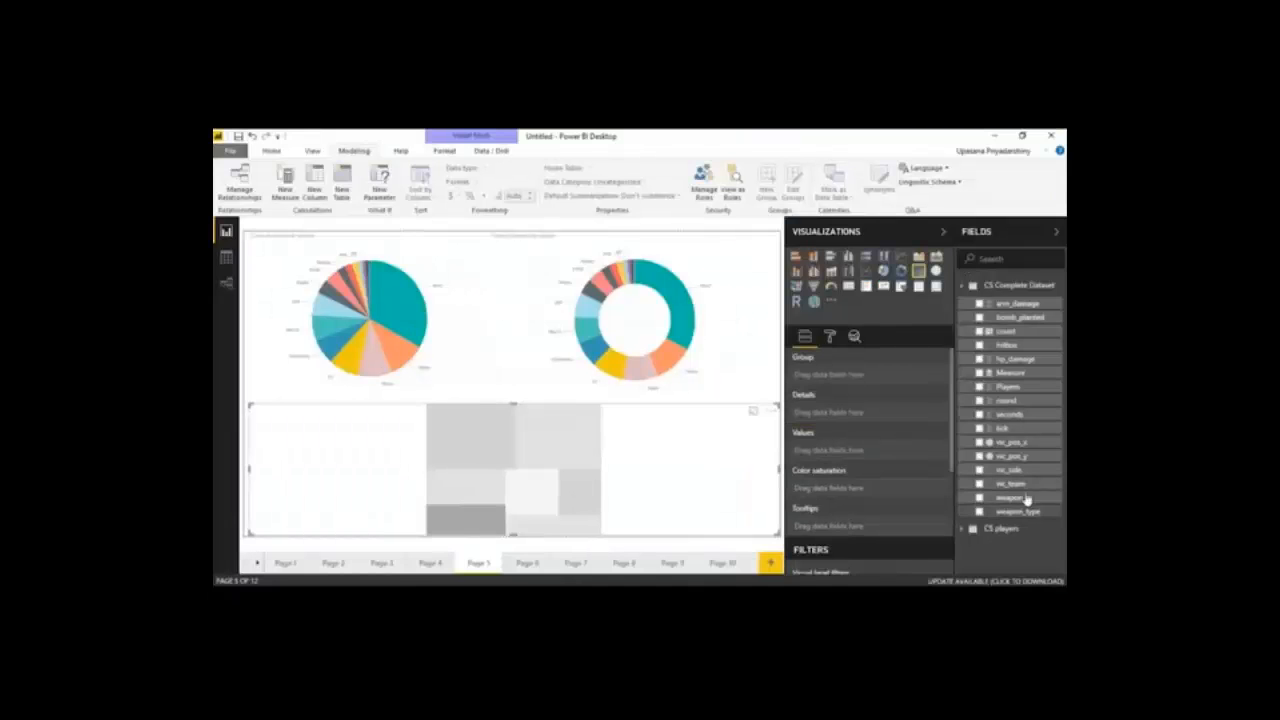
pyautogui.moveTo(1019, 513); pyautogui.dragTo(853, 456)
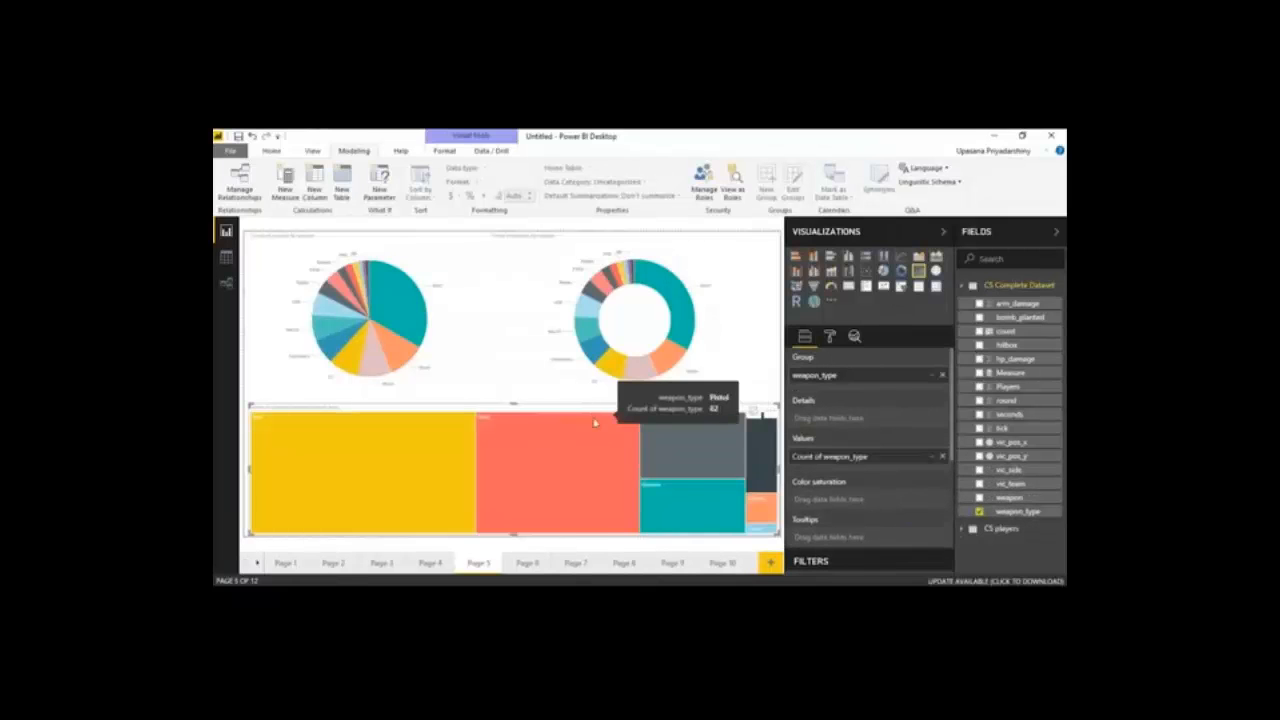
# Insert a map filling Page 6 and assign Latitude and Longitude from CS players to its matching fields
pyautogui.moveTo(505, 592)
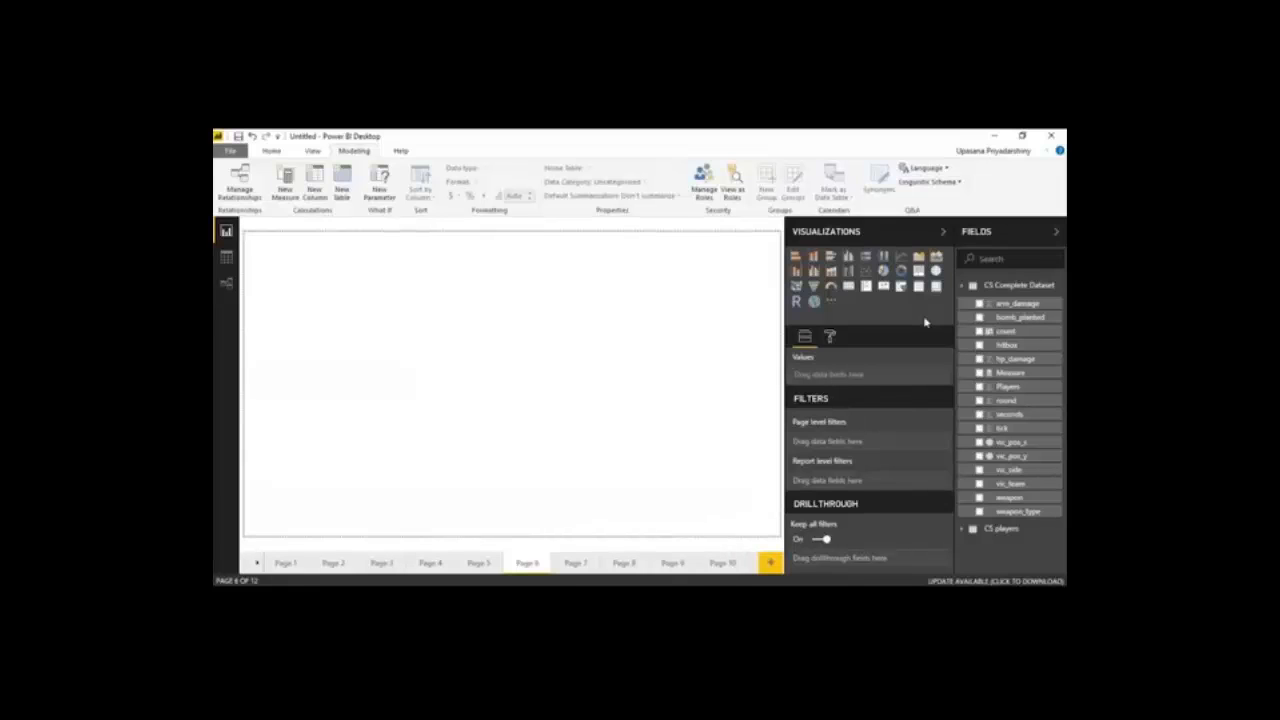
pyautogui.click(936, 270)
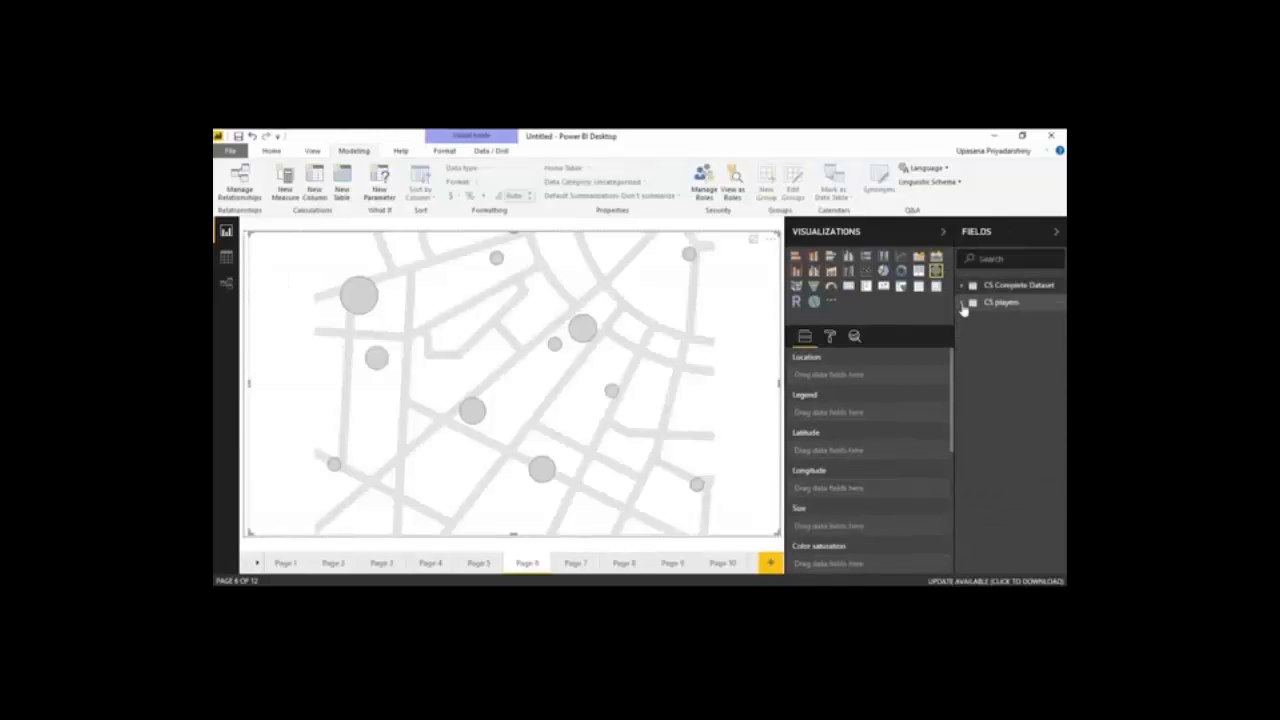
pyautogui.click(962, 303)
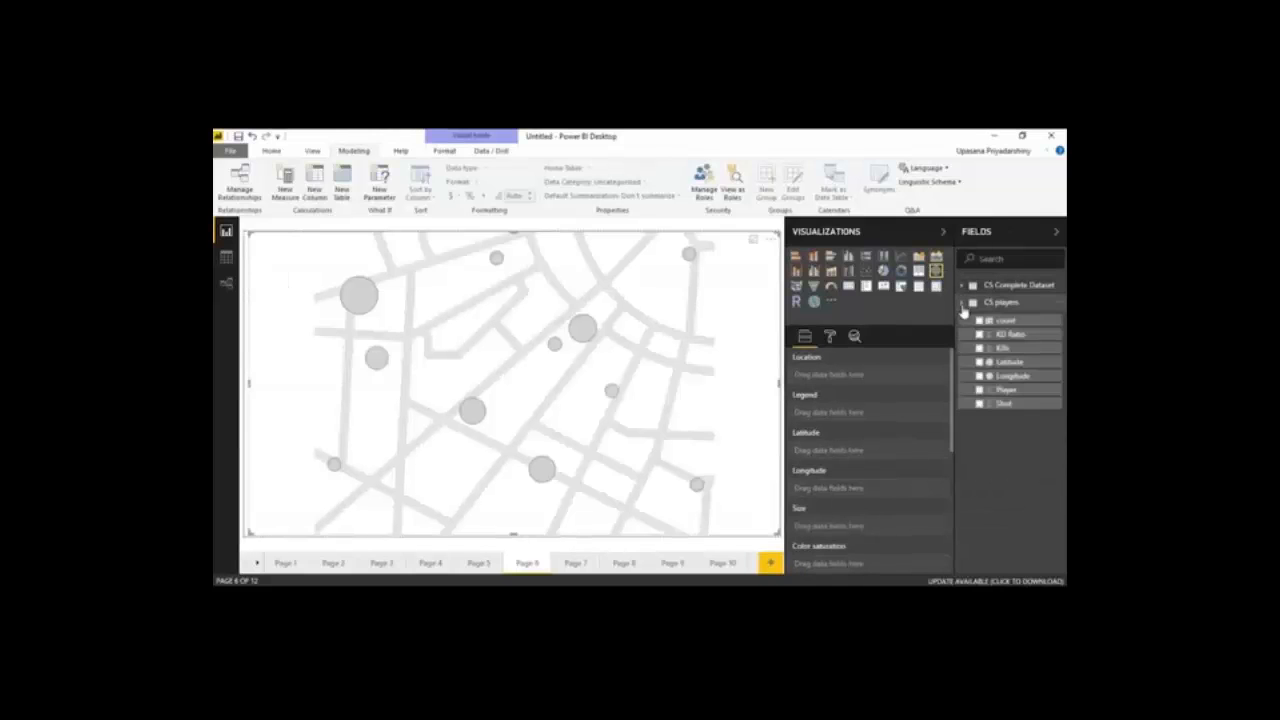
pyautogui.click(1030, 363)
pyautogui.moveTo(1030, 383); pyautogui.dragTo(889, 492)
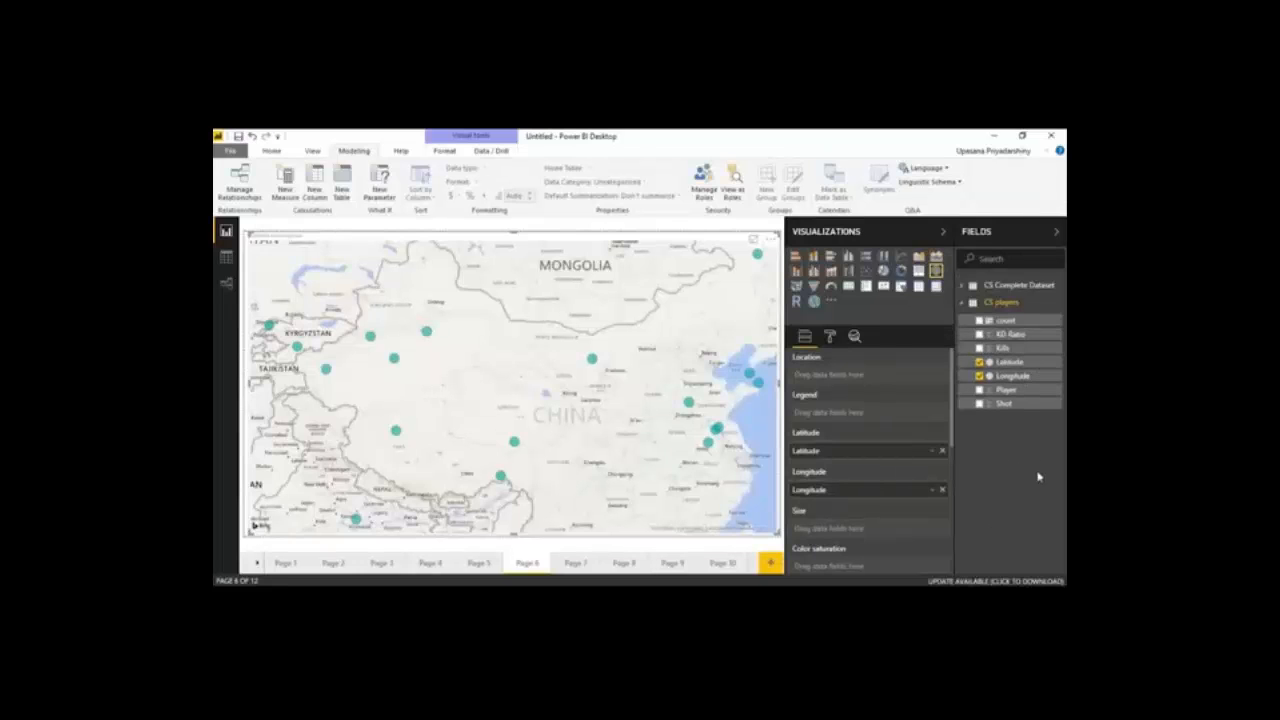
# Assign count to the map's bubble size and KD Ratio to its color saturation
pyautogui.moveTo(952, 409); pyautogui.dragTo(953, 419)
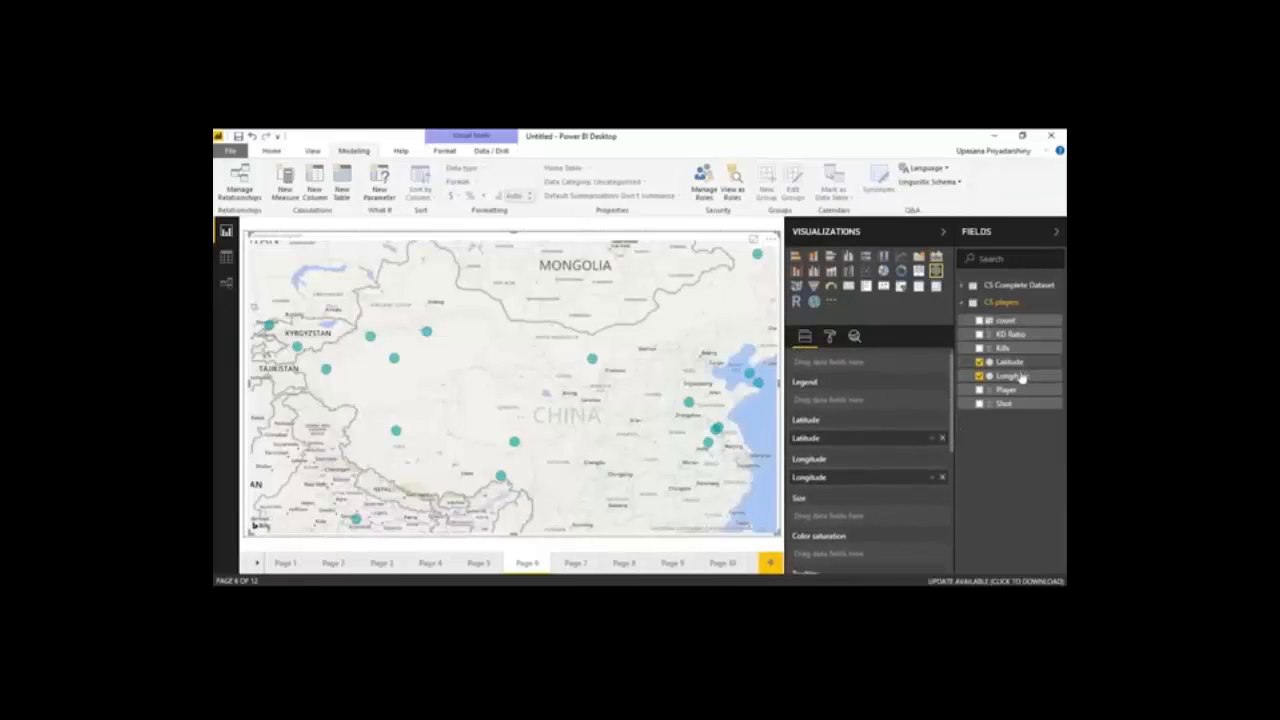
pyautogui.moveTo(989, 323); pyautogui.dragTo(855, 521)
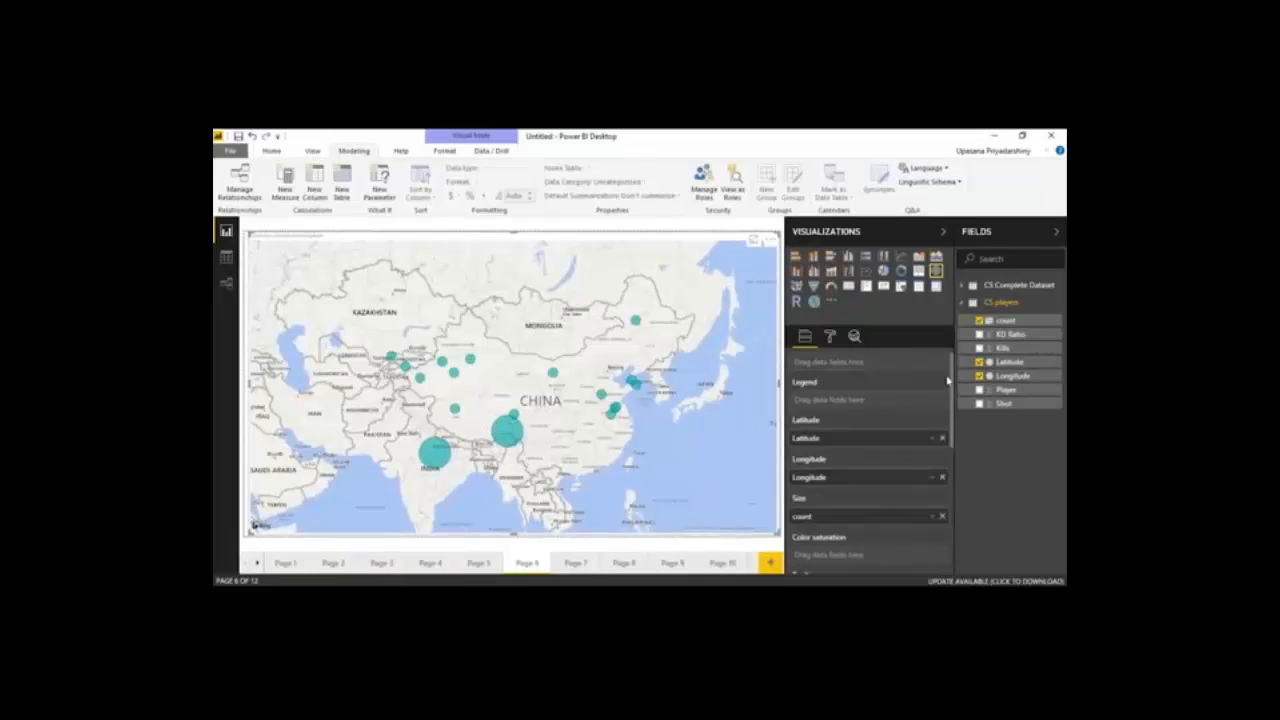
pyautogui.scroll(-2, 955, 378)
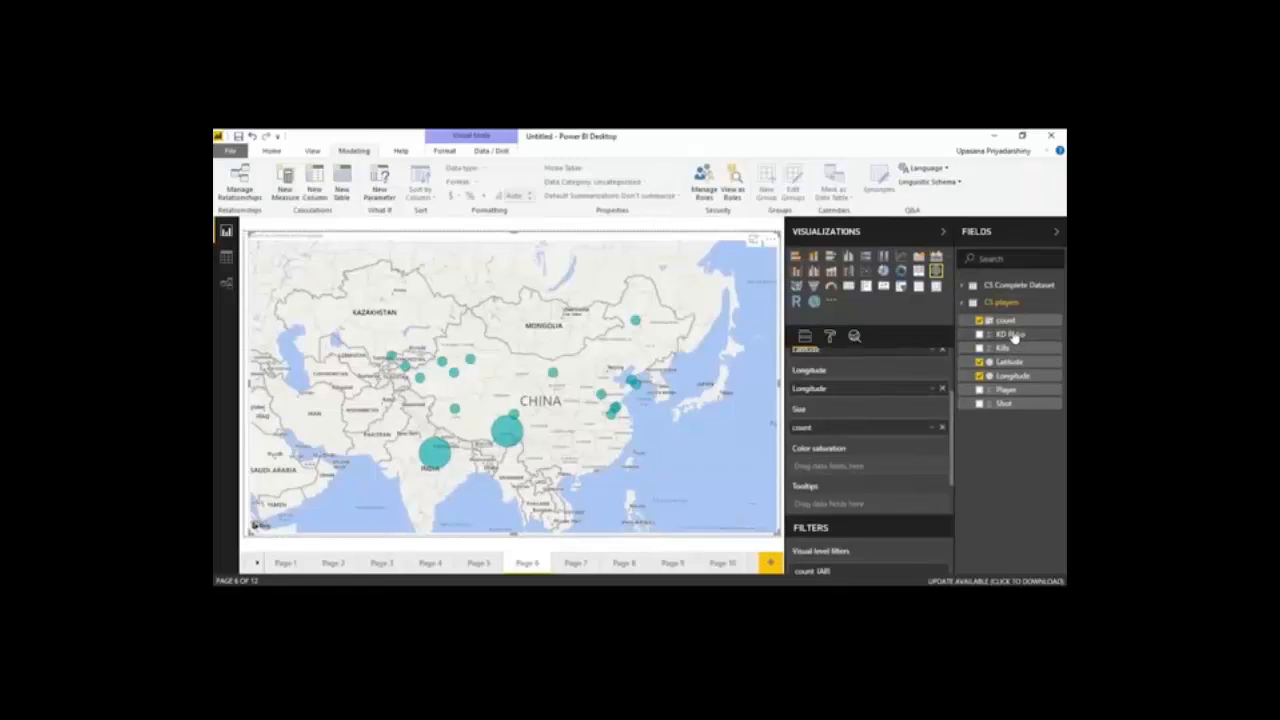
pyautogui.moveTo(1014, 336); pyautogui.dragTo(866, 458)
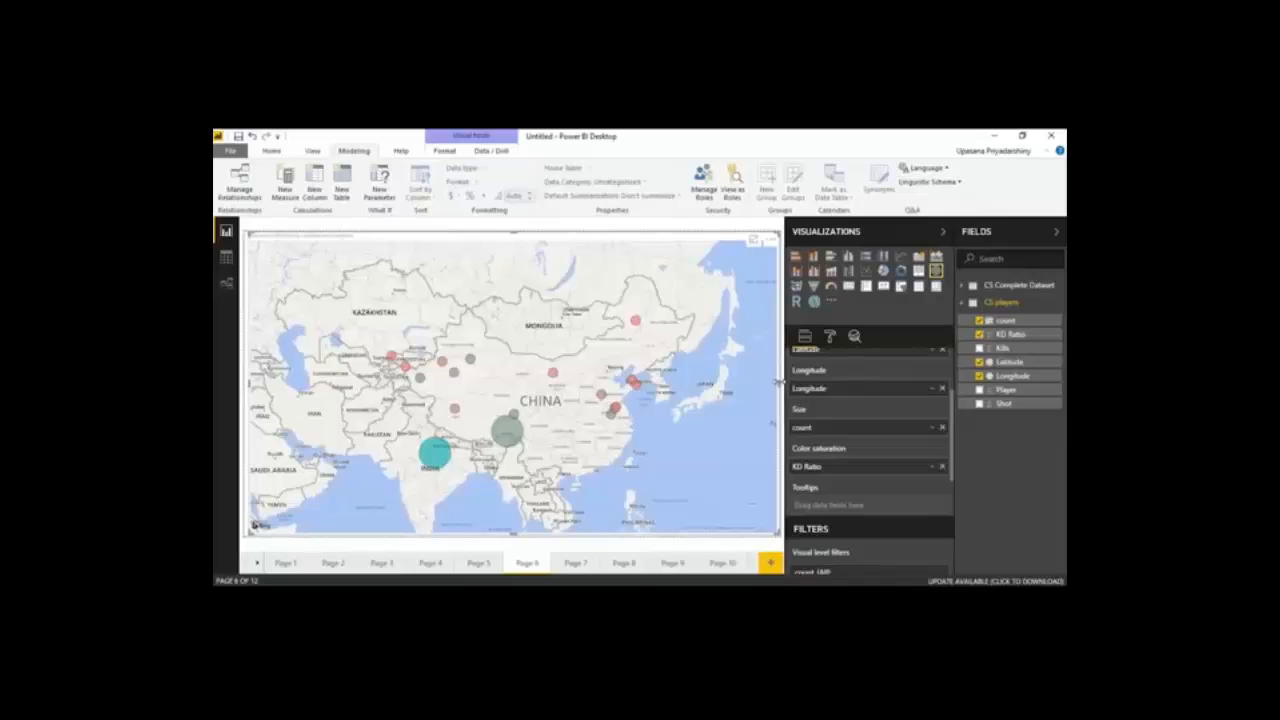
# Narrow the map to the left half of Page 6 and insert an ArcGIS map beside it
pyautogui.moveTo(779, 385); pyautogui.dragTo(520, 424)
pyautogui.click(602, 270)
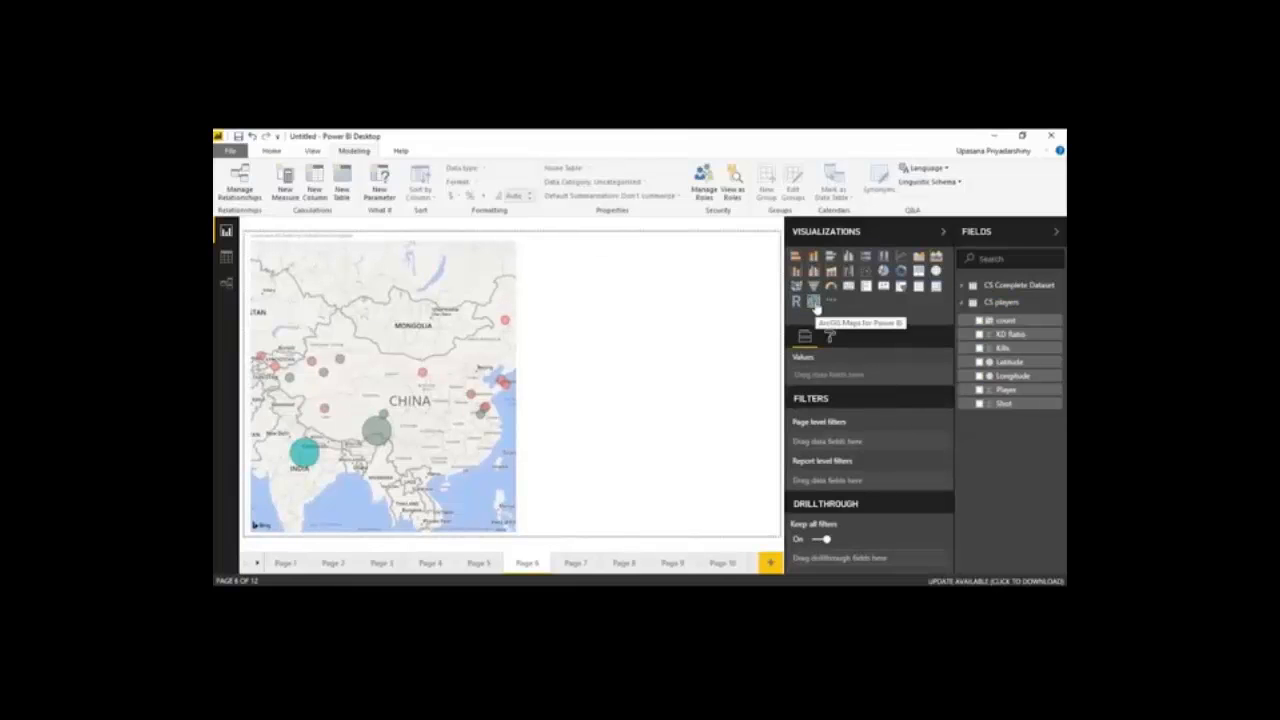
pyautogui.click(813, 302)
# Assign Latitude, Longitude, count as size and Kills as color to the ArcGIS map, and look over its format options
pyautogui.moveTo(1008, 361); pyautogui.dragTo(888, 413)
pyautogui.moveTo(1025, 379); pyautogui.dragTo(850, 452)
pyautogui.moveTo(1005, 320); pyautogui.dragTo(878, 495)
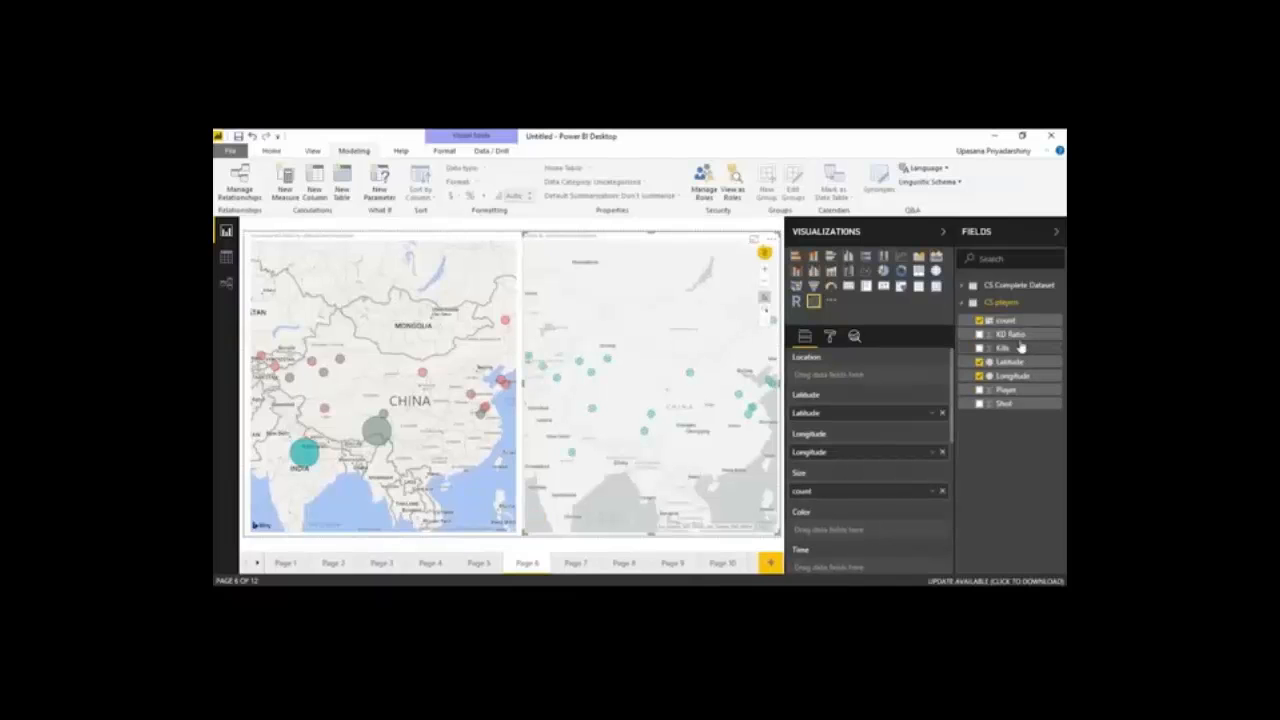
pyautogui.moveTo(1020, 349); pyautogui.dragTo(880, 530)
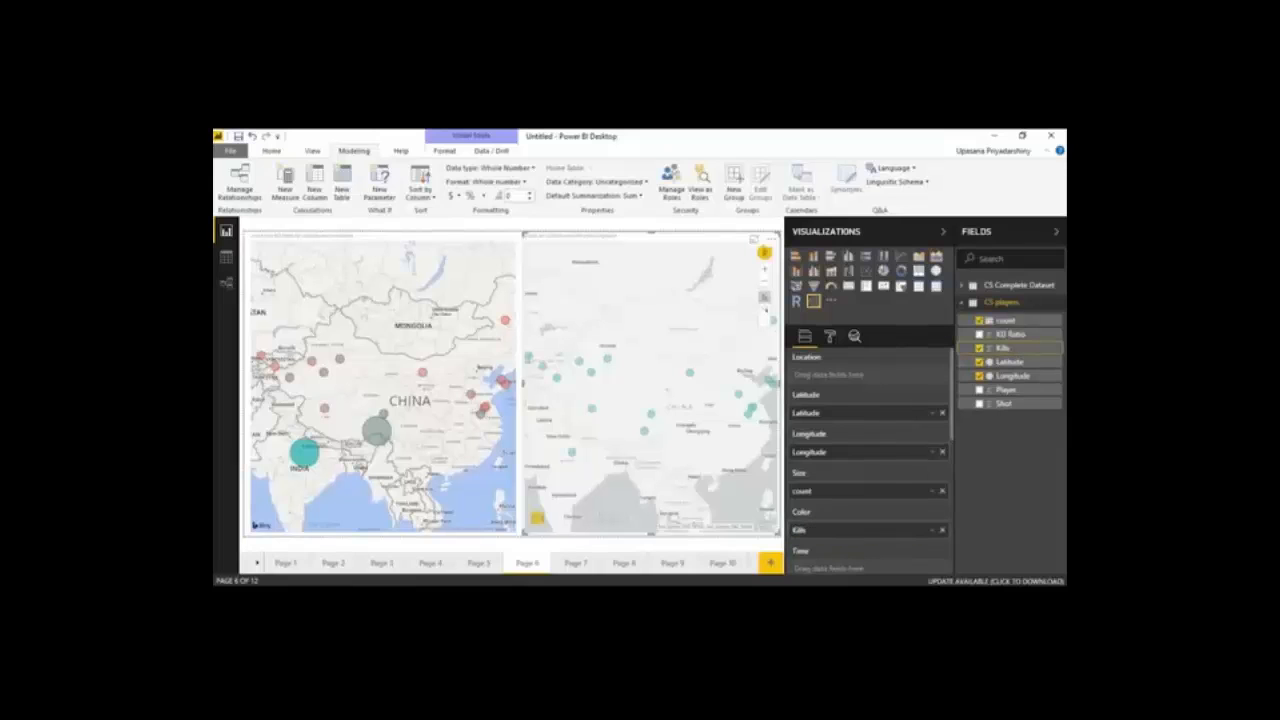
pyautogui.click(831, 337)
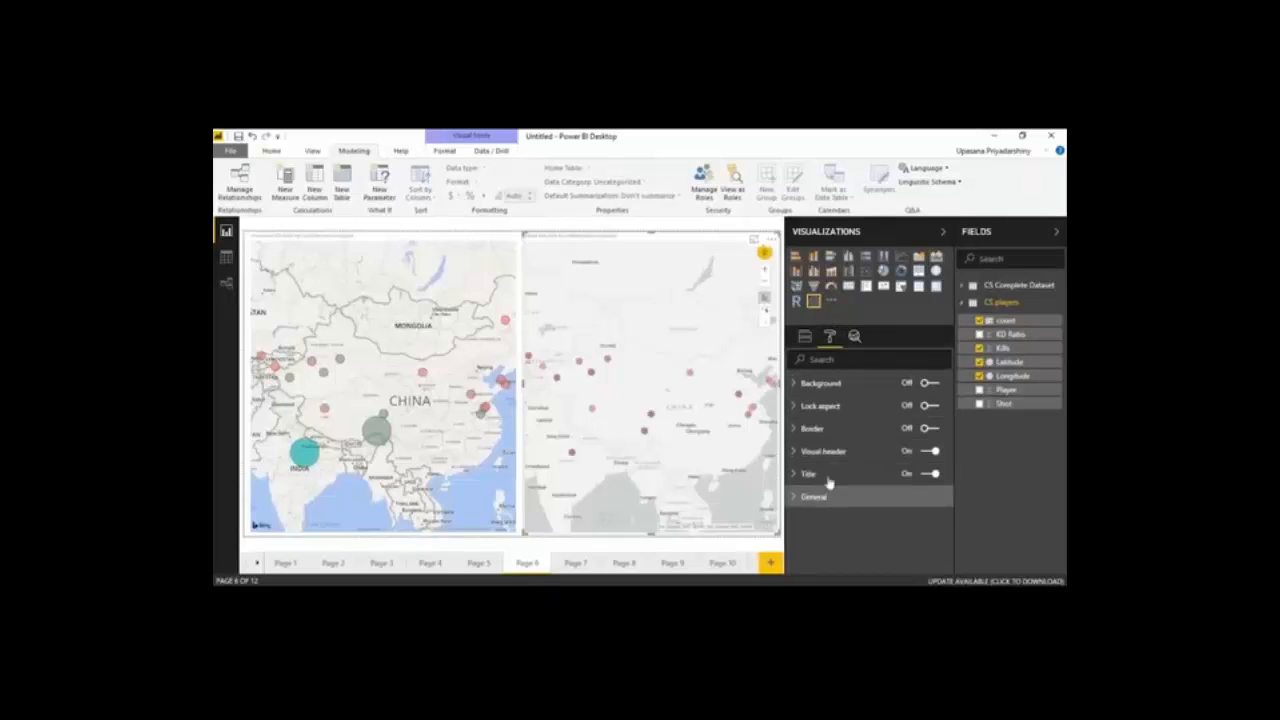
pyautogui.click(805, 337)
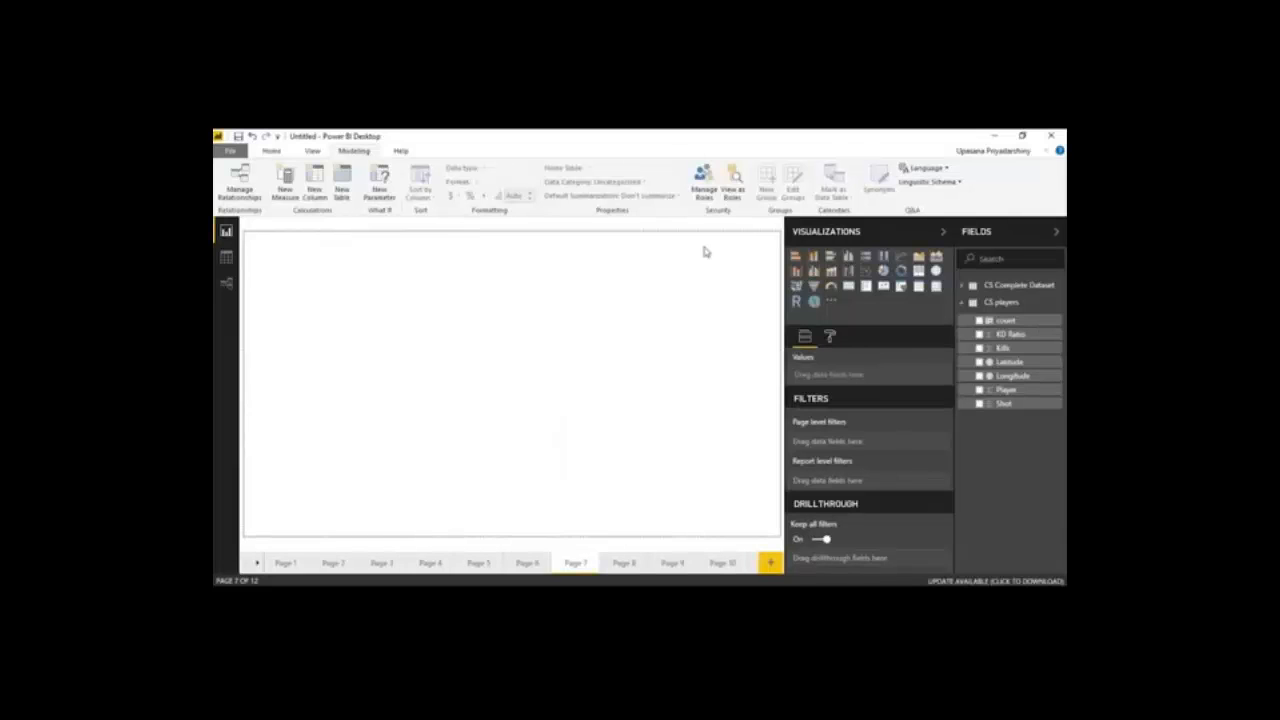
# Insert a funnel on Page 7 with Player as group, Kills as values and KD Ratio as color saturation, and widen it to half the page
pyautogui.click(813, 286)
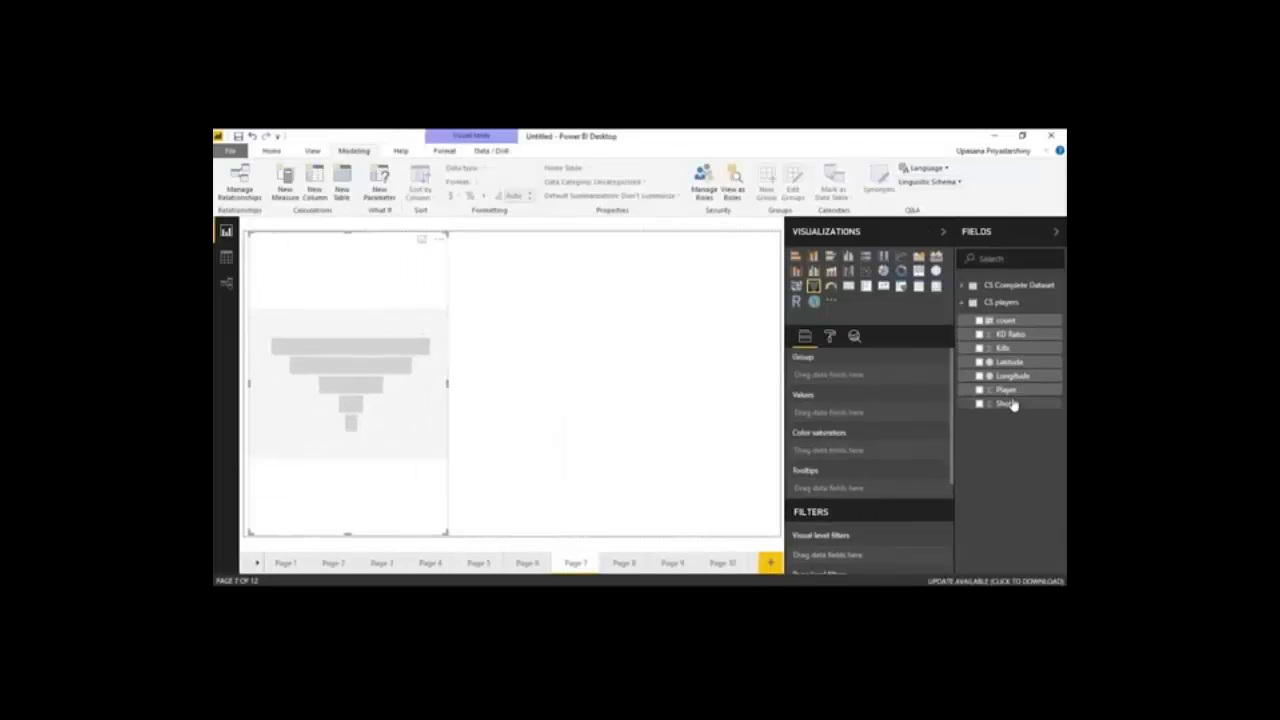
pyautogui.moveTo(1006, 390); pyautogui.dragTo(850, 378)
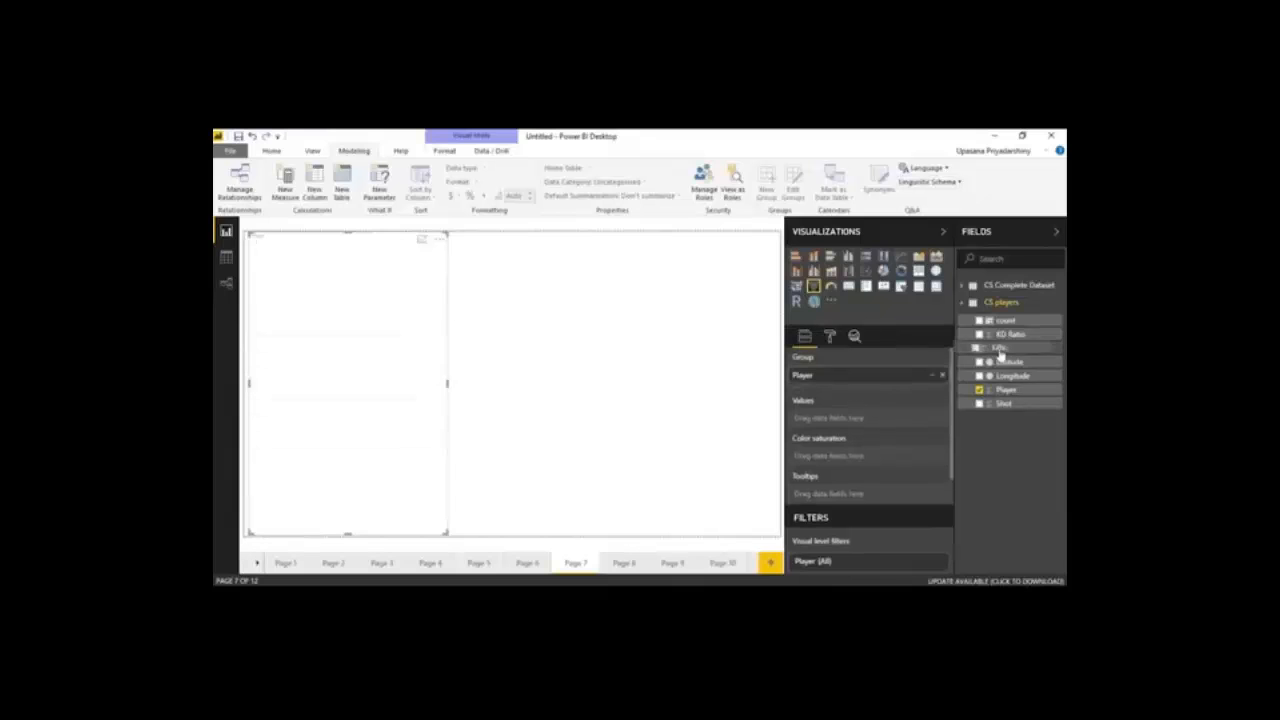
pyautogui.moveTo(1000, 350); pyautogui.dragTo(903, 423)
pyautogui.moveTo(1008, 334); pyautogui.dragTo(893, 457)
pyautogui.moveTo(447, 383); pyautogui.dragTo(524, 404)
# Insert a slicer beside the funnel and assign Kills from CS players as its field
pyautogui.click(714, 400)
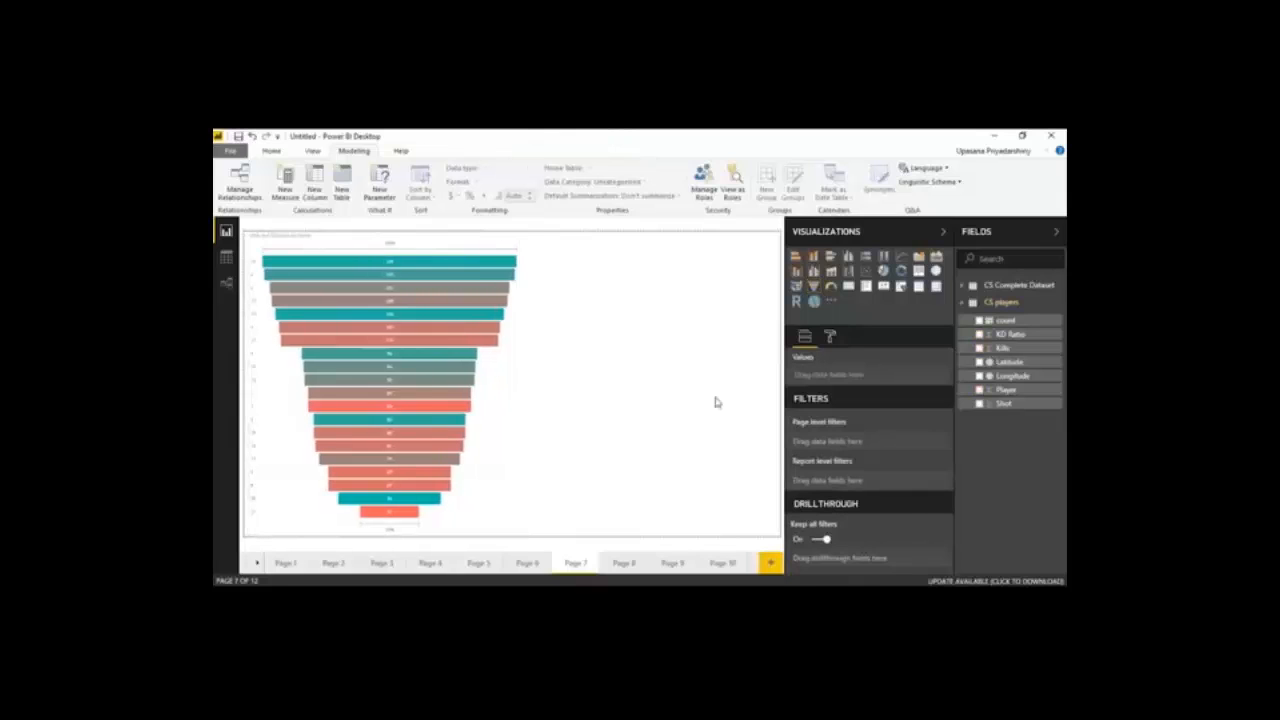
pyautogui.click(900, 286)
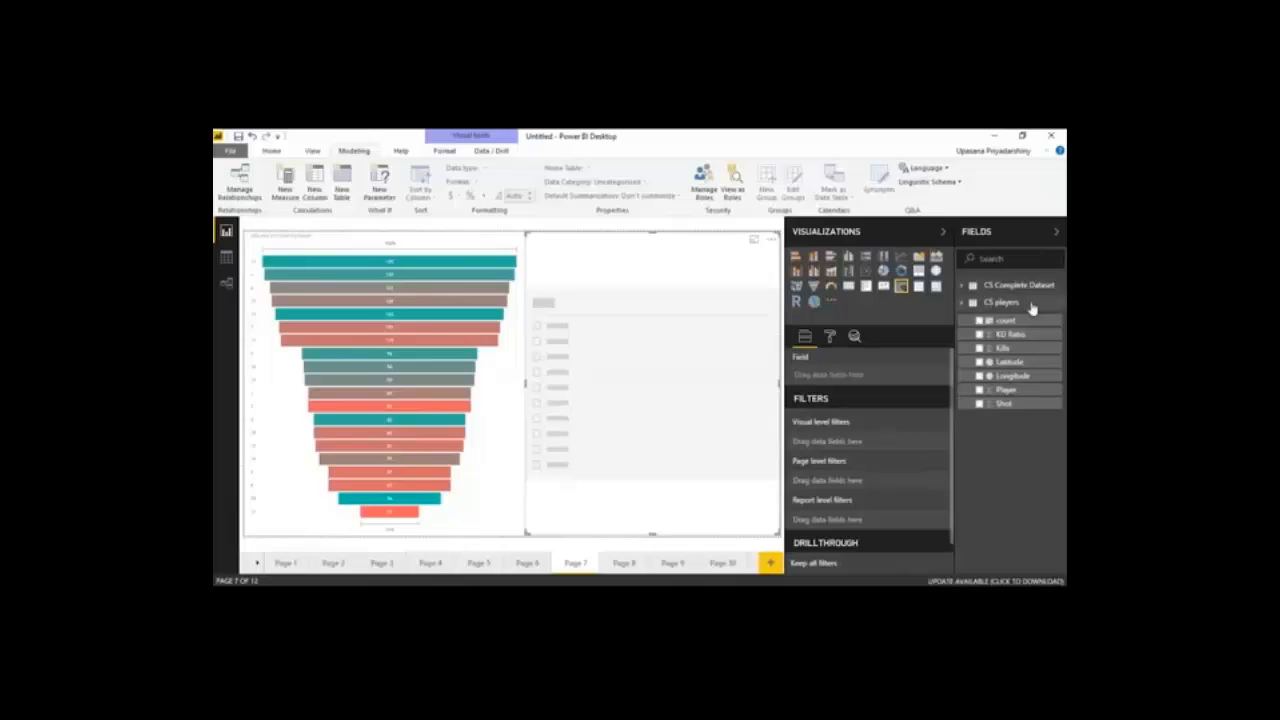
pyautogui.moveTo(1019, 356); pyautogui.dragTo(855, 384)
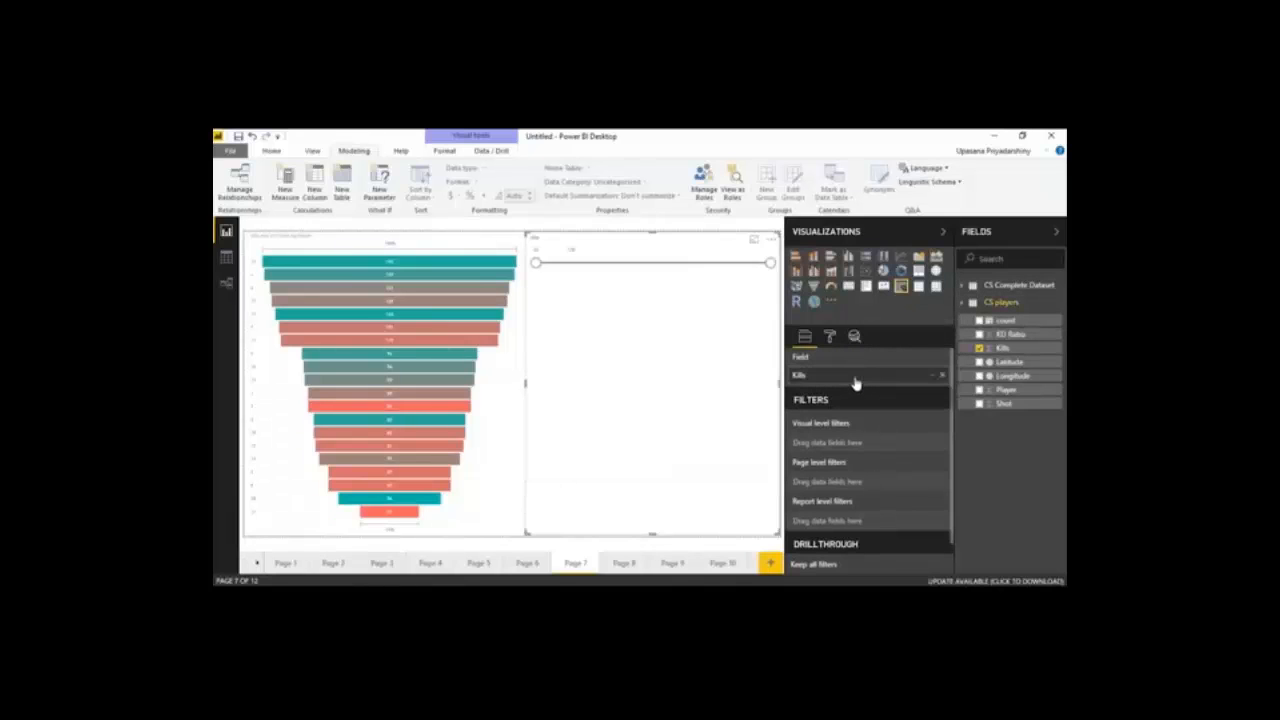
# Narrow the Kills slicer range from both ends to filter the funnel, and return the lower bound to its minimum
pyautogui.moveTo(770, 263); pyautogui.dragTo(694, 265)
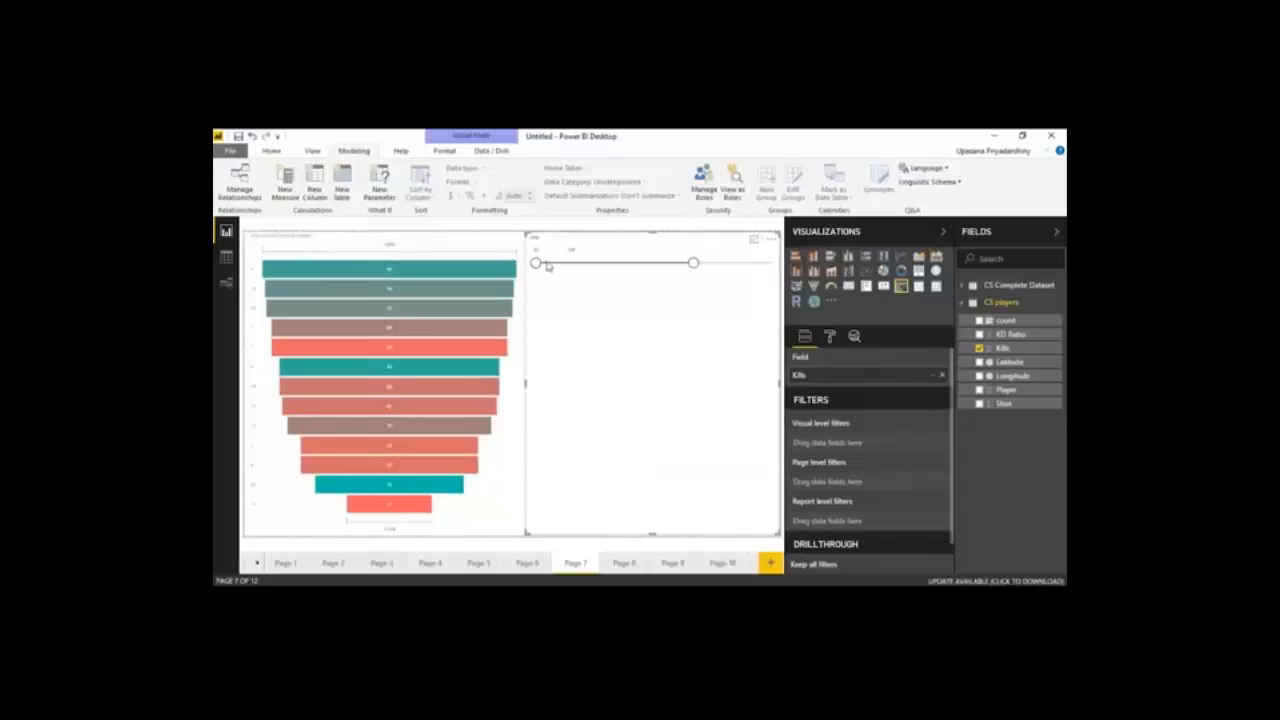
pyautogui.moveTo(538, 267); pyautogui.dragTo(599, 265)
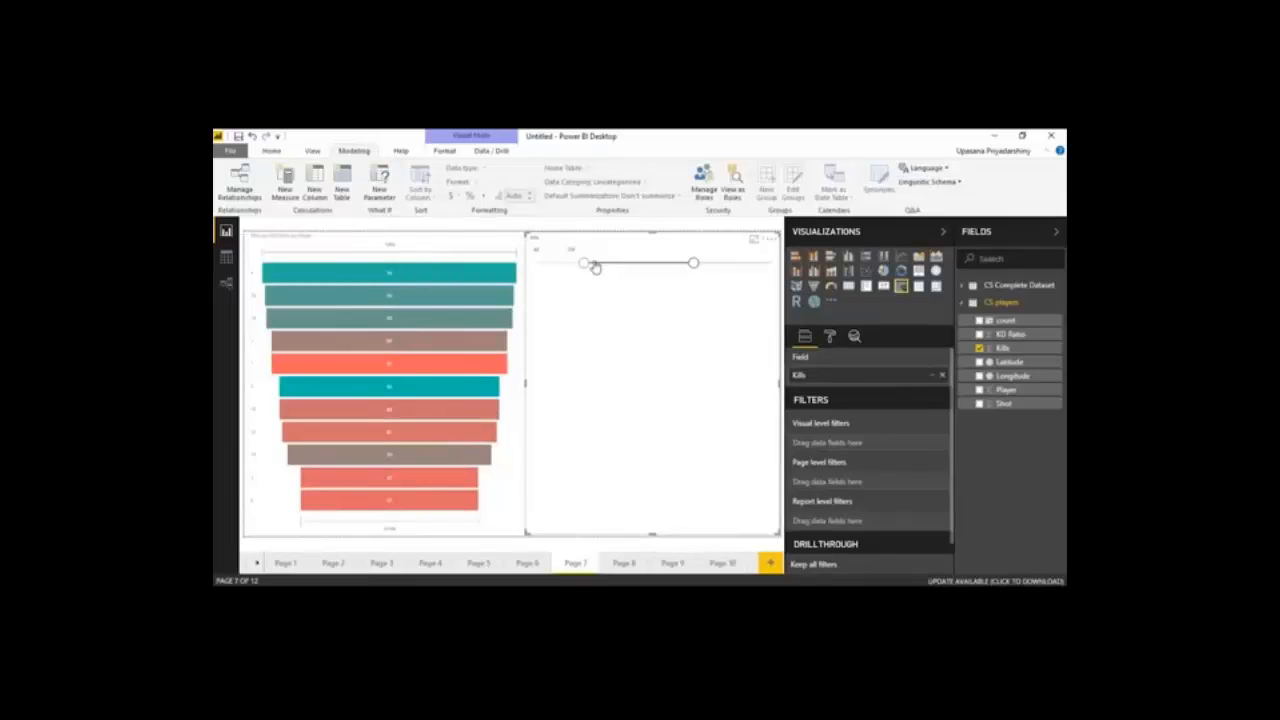
pyautogui.moveTo(598, 266); pyautogui.dragTo(536, 265)
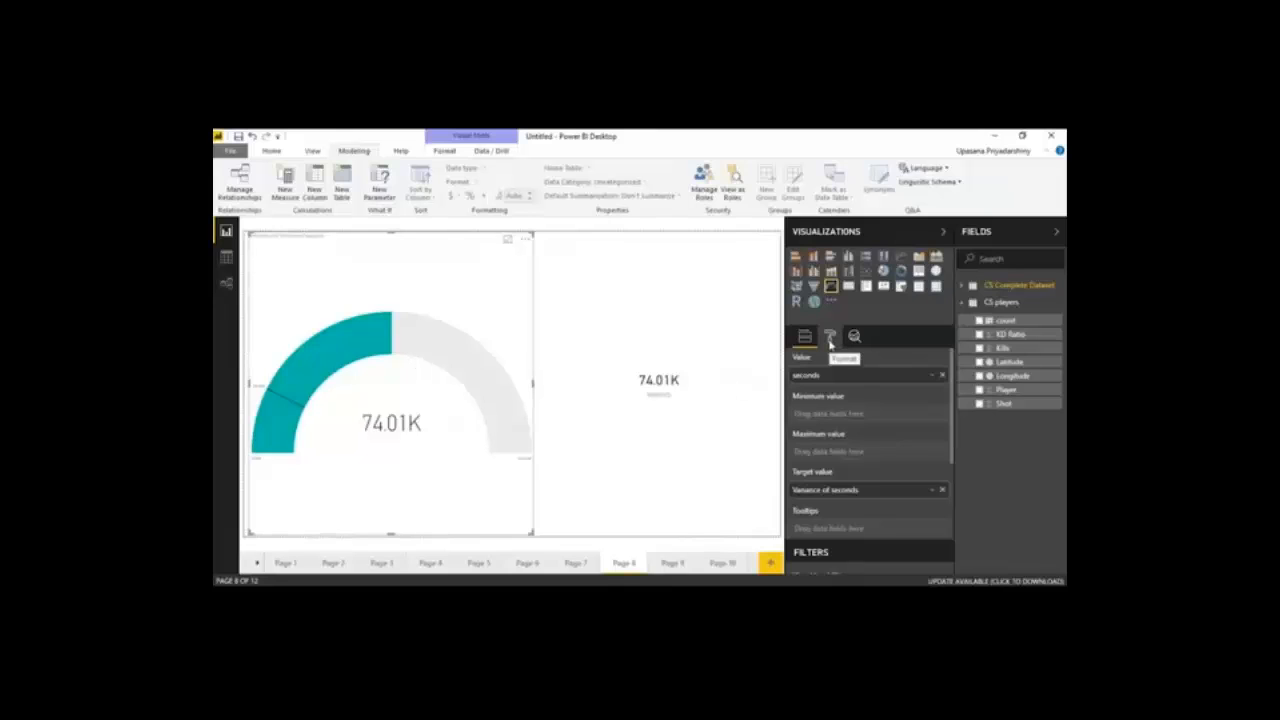
# Look over the format options of the gauge on Page 8 and return to its field assignments
pyautogui.click(829, 338)
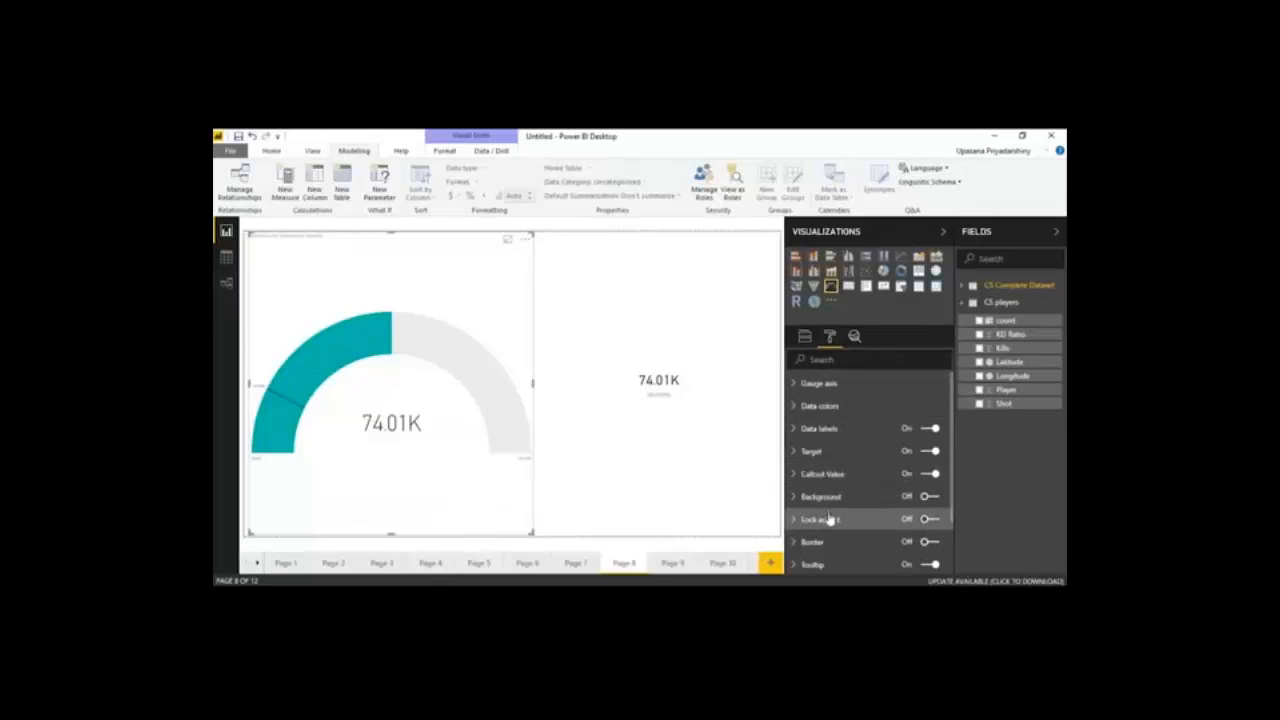
pyautogui.click(804, 337)
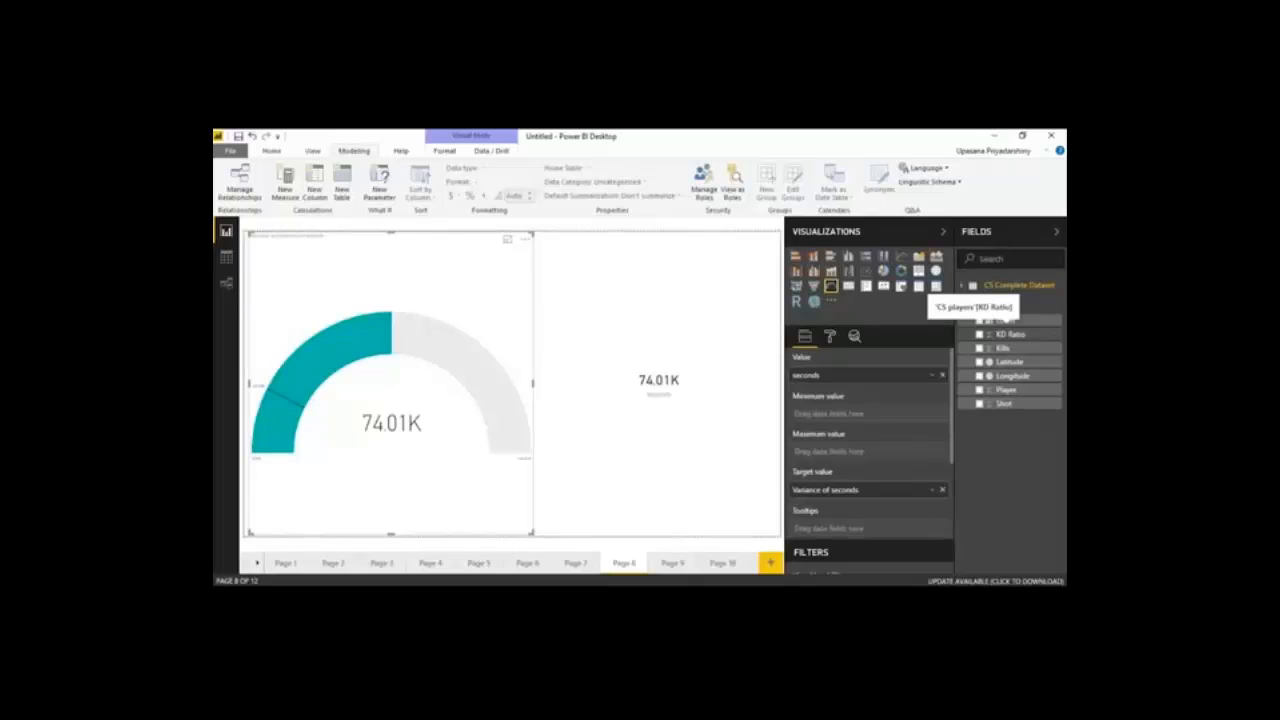
pyautogui.click(762, 340)
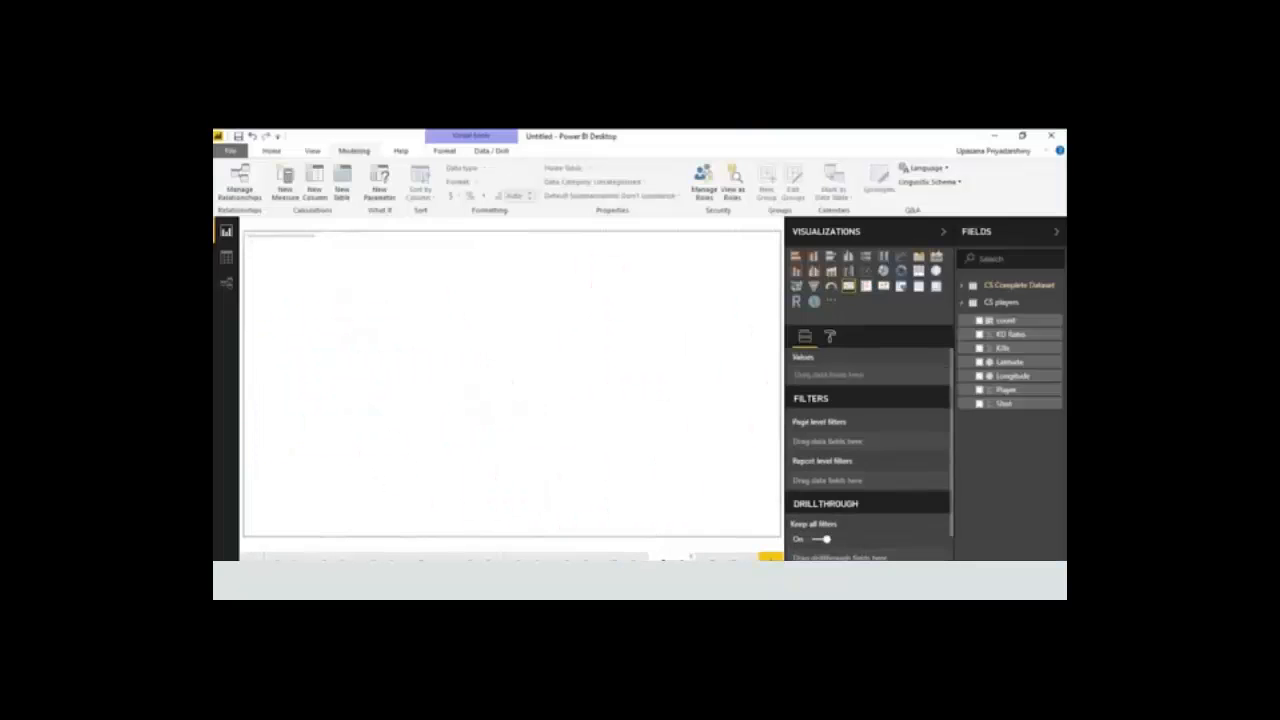
# Examine the KPI visual's fields on Page 9 and its Goals, Trend axis and Indicator format options
pyautogui.click(665, 565)
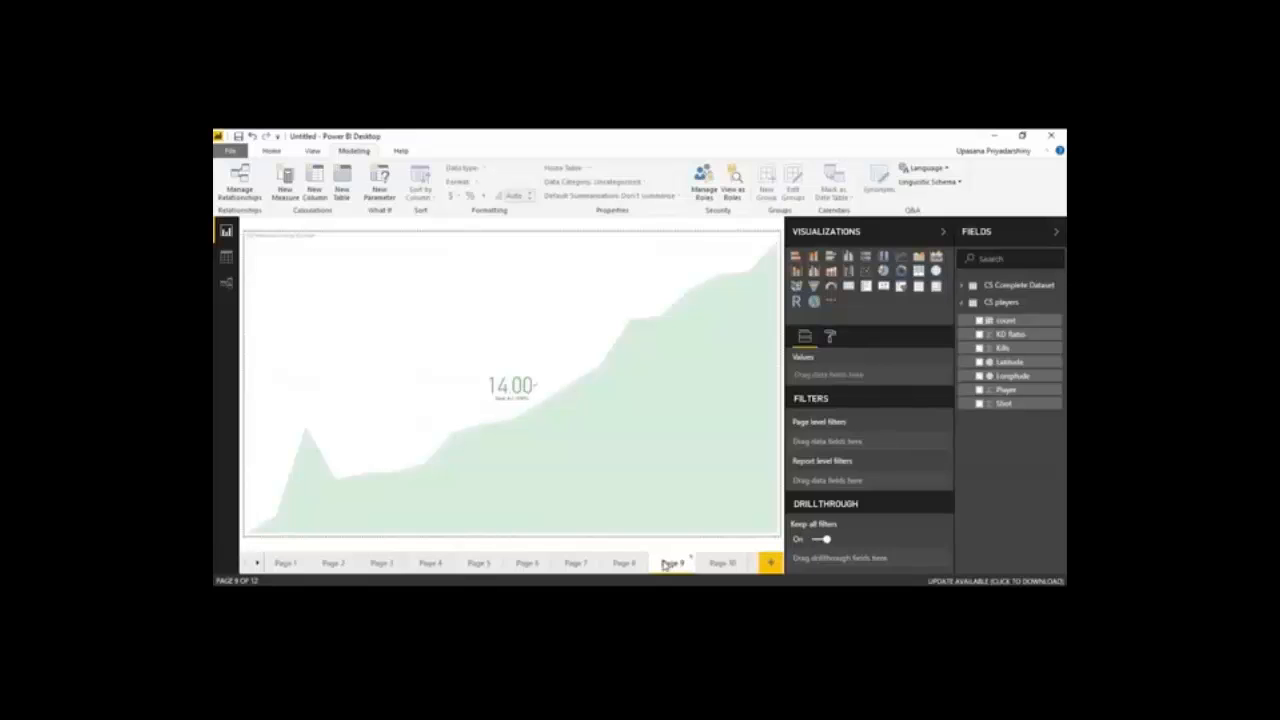
pyautogui.click(604, 468)
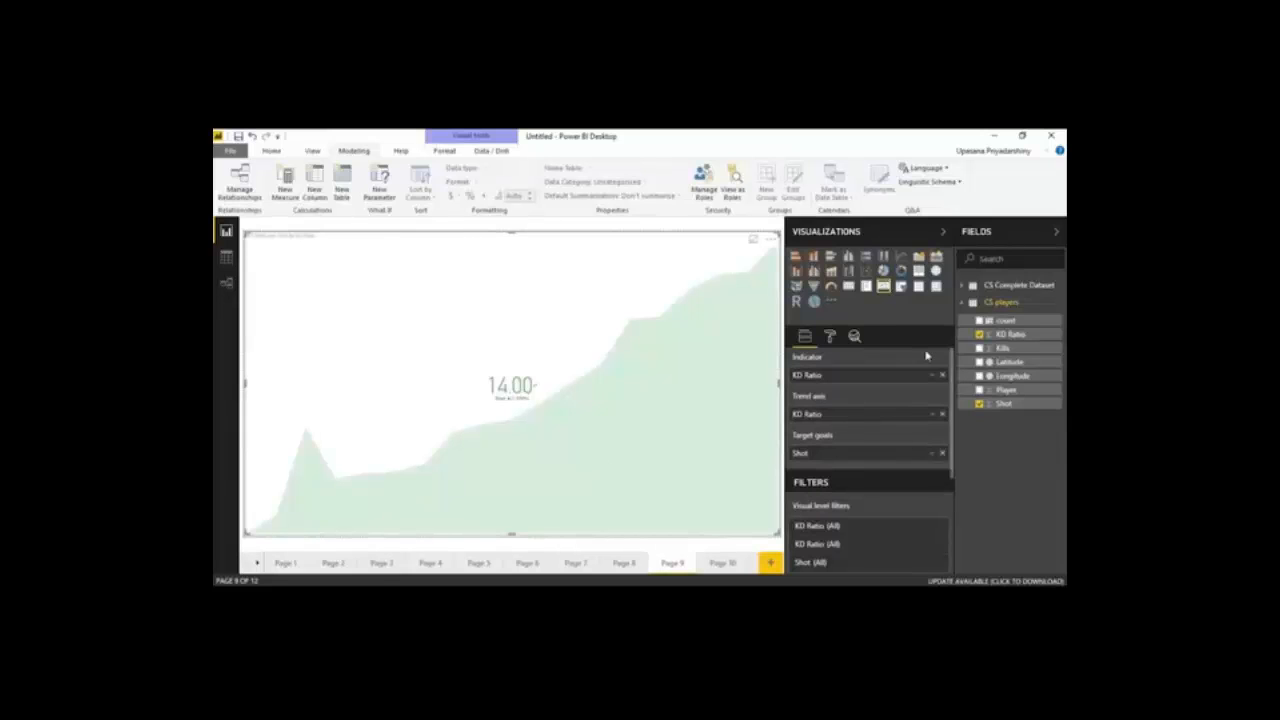
pyautogui.click(831, 338)
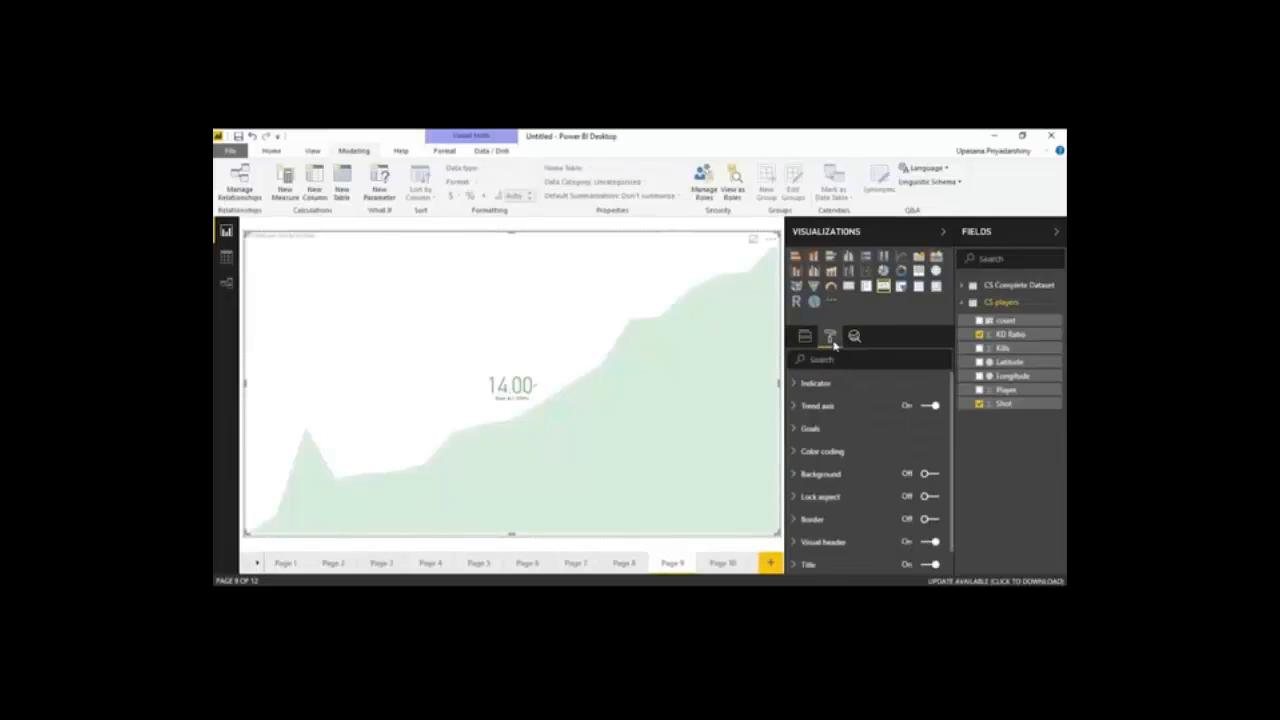
pyautogui.click(838, 432)
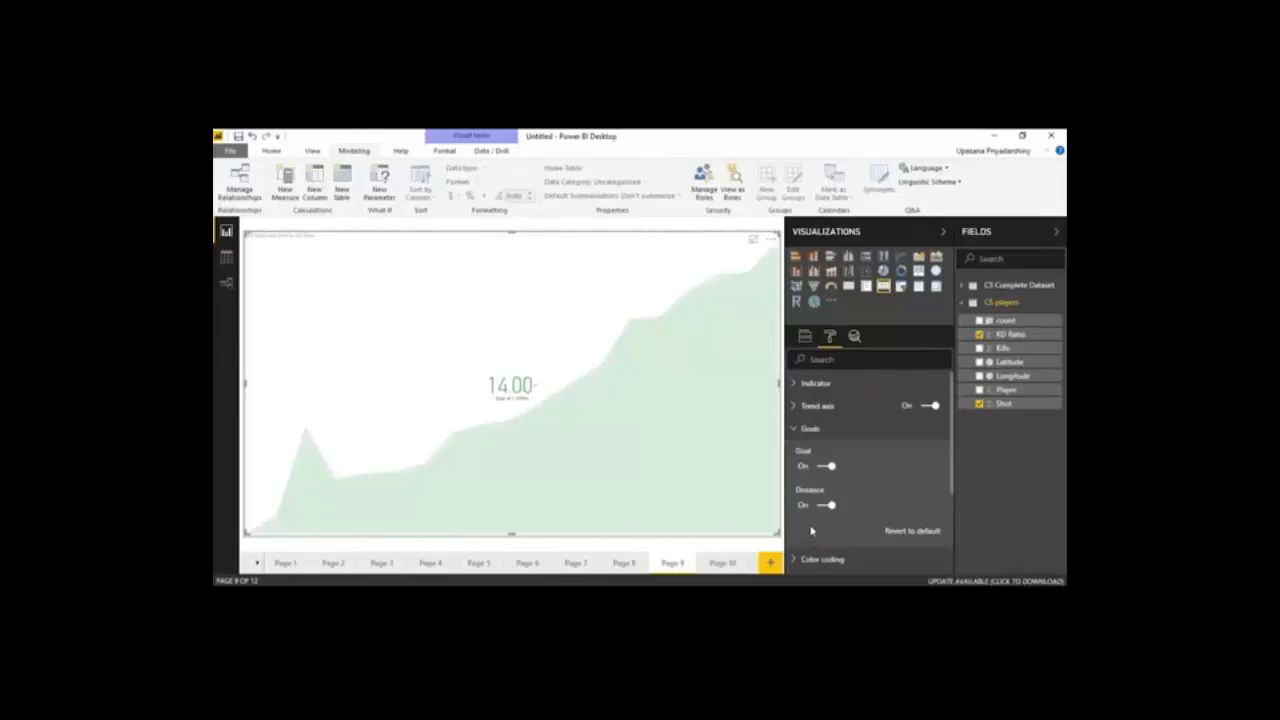
pyautogui.click(845, 408)
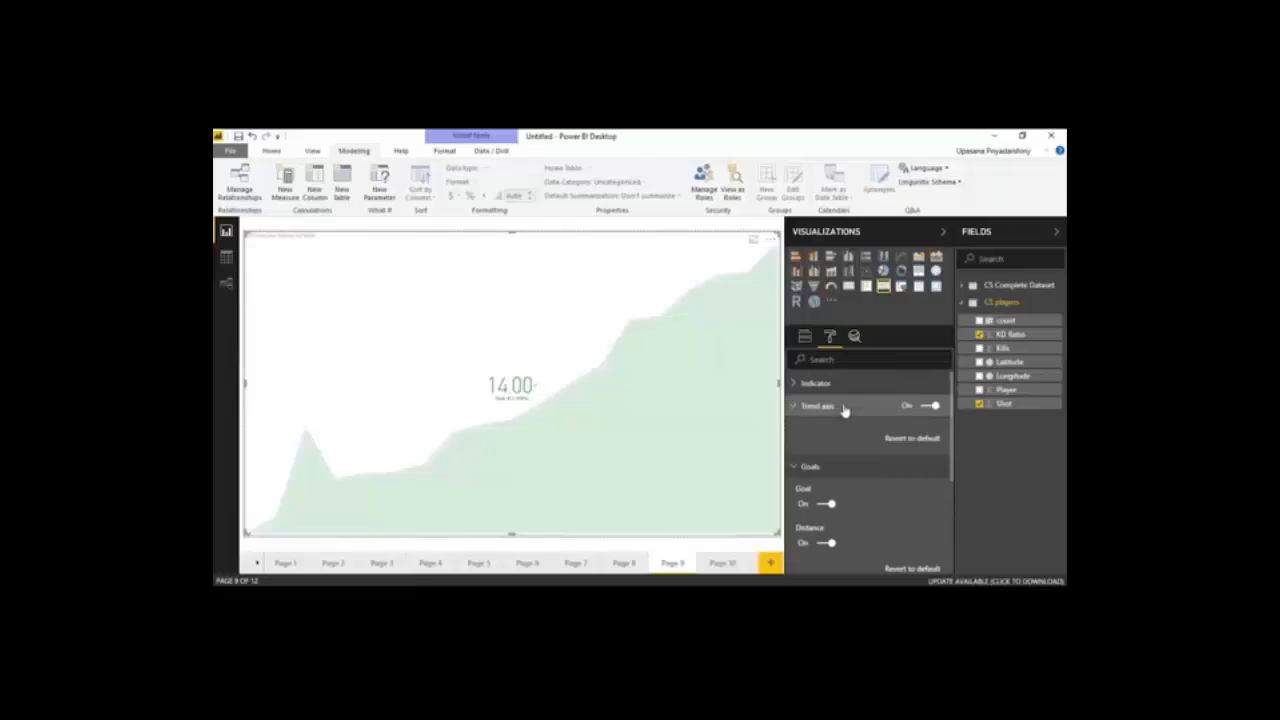
pyautogui.click(820, 383)
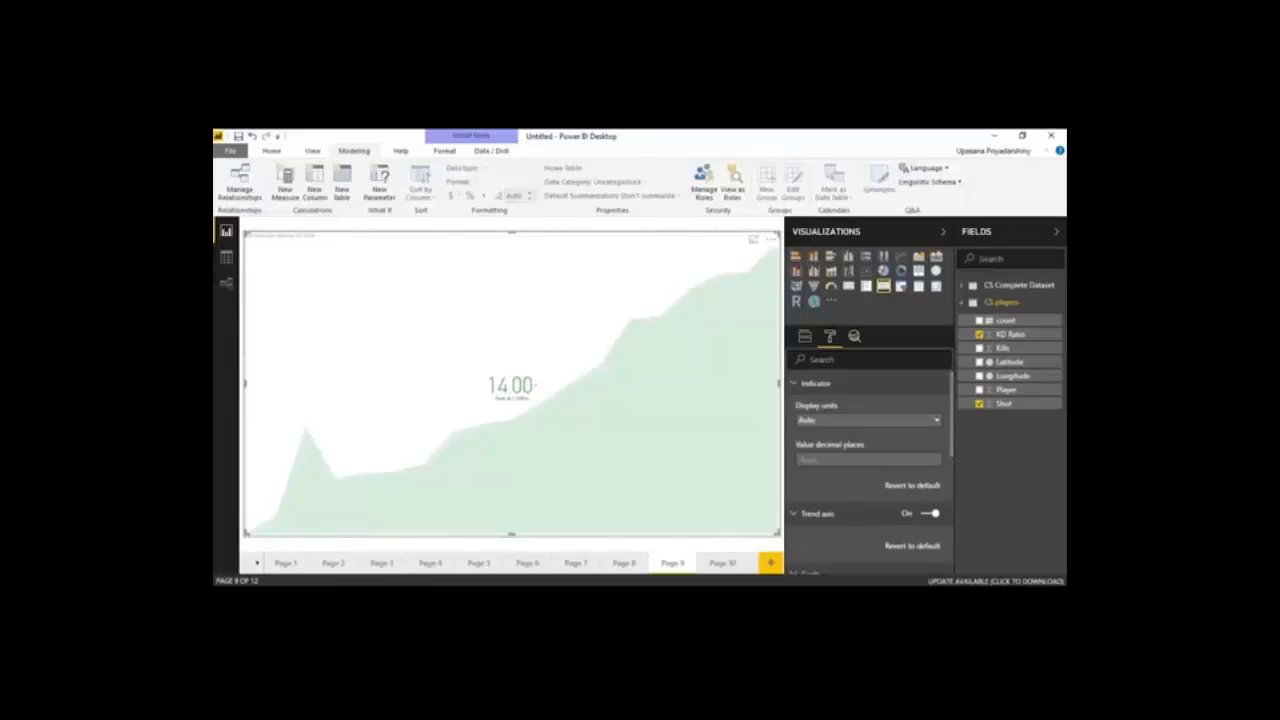
pyautogui.click(805, 337)
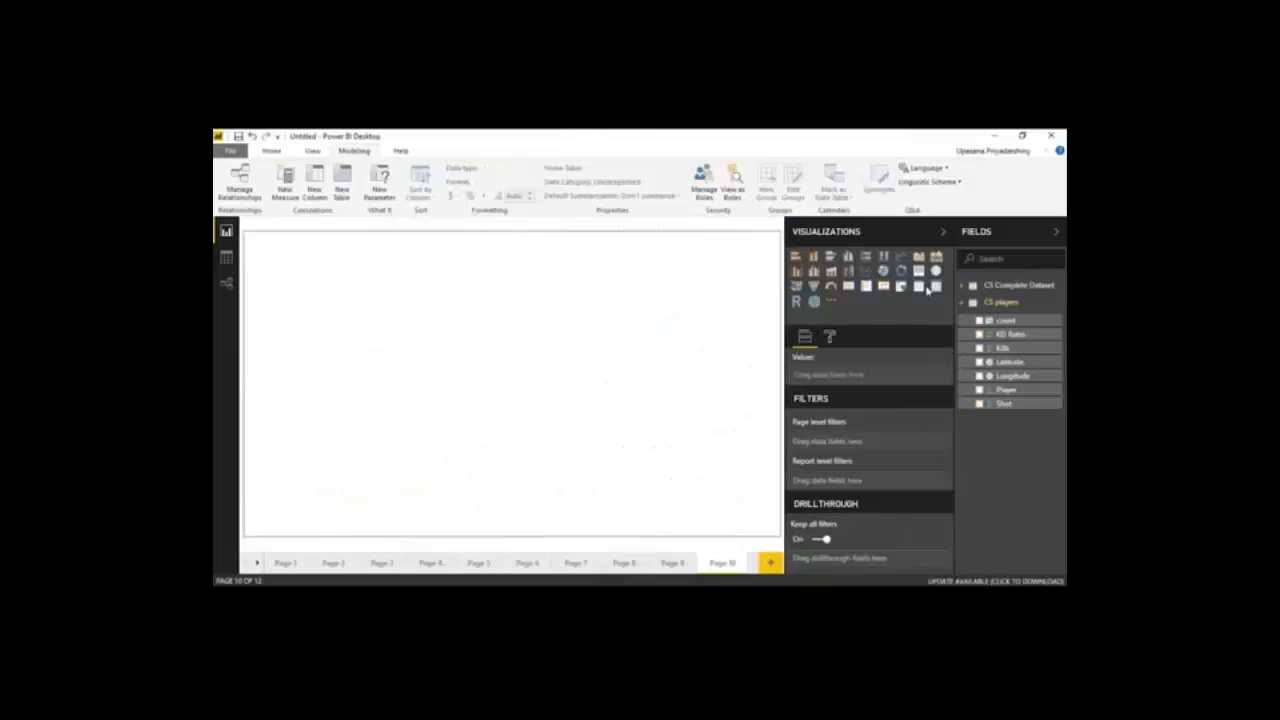
# Insert a full-height table on Page 10 and add Players, weapon, weapon_type, bomb_planted and round from CS Complete Dataset to it
pyautogui.click(918, 287)
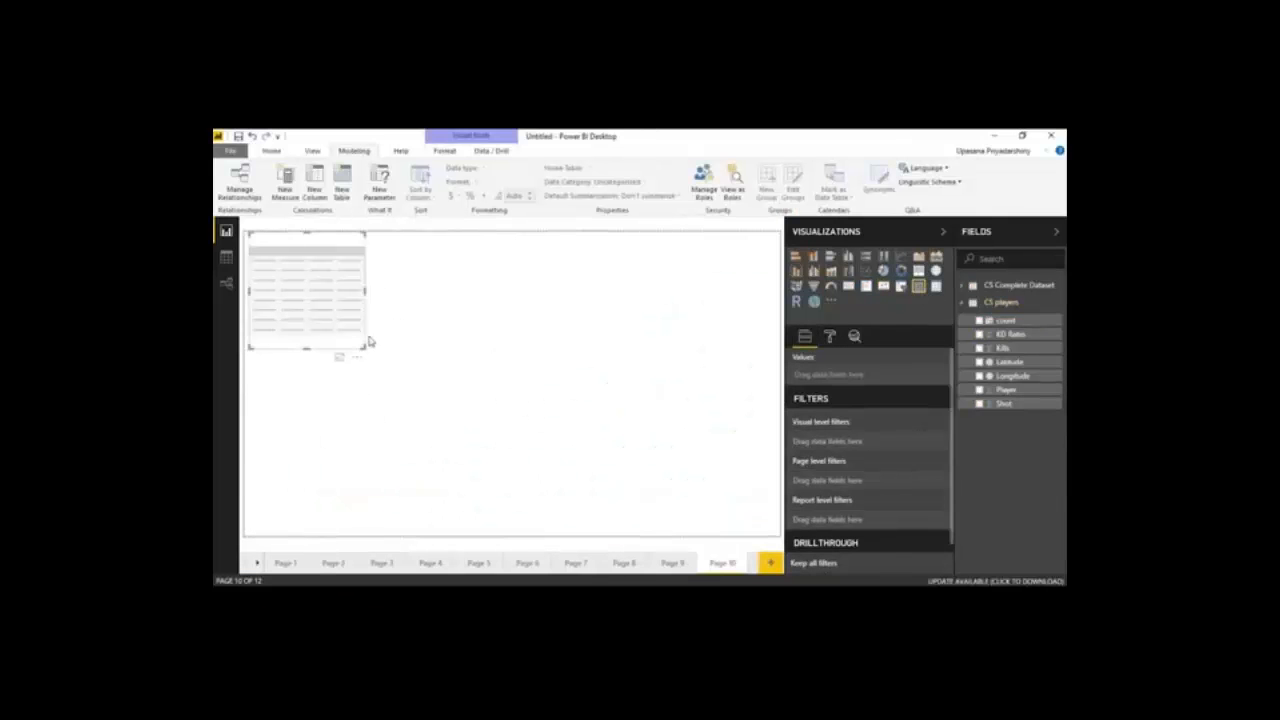
pyautogui.moveTo(365, 346); pyautogui.dragTo(495, 570)
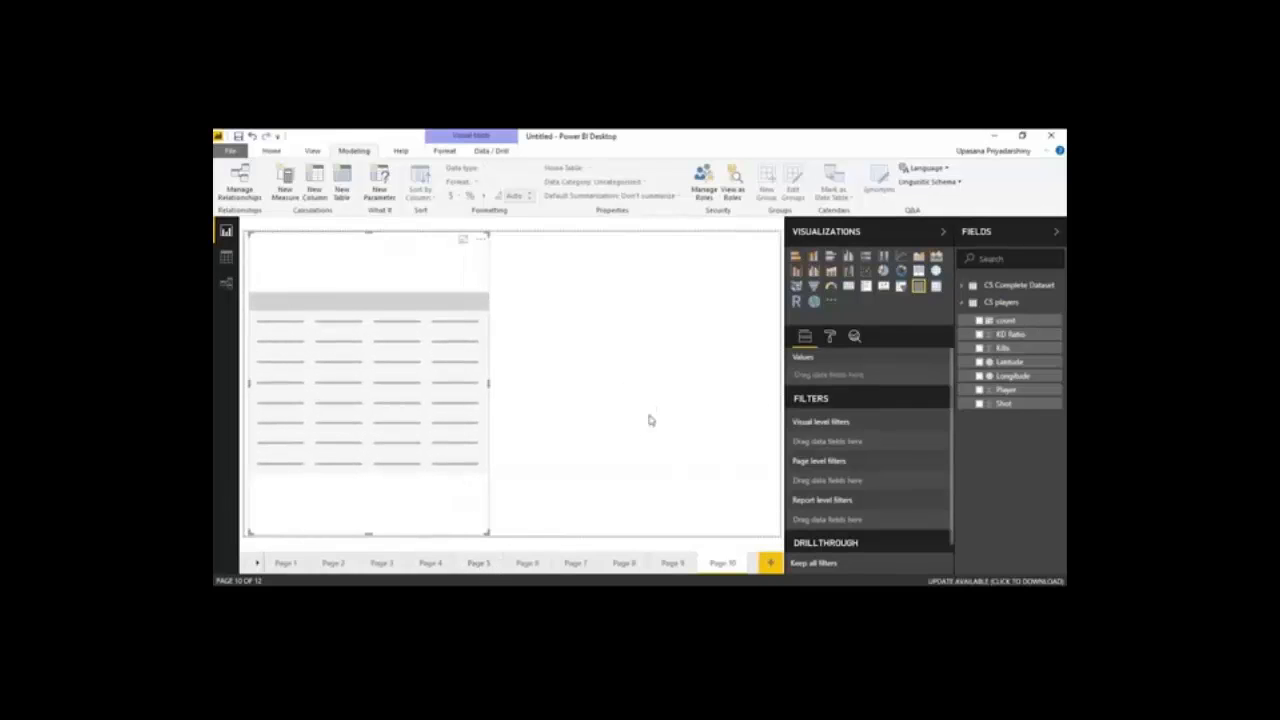
pyautogui.click(968, 289)
pyautogui.moveTo(1027, 333); pyautogui.dragTo(360, 354)
pyautogui.moveTo(1018, 511); pyautogui.dragTo(372, 320)
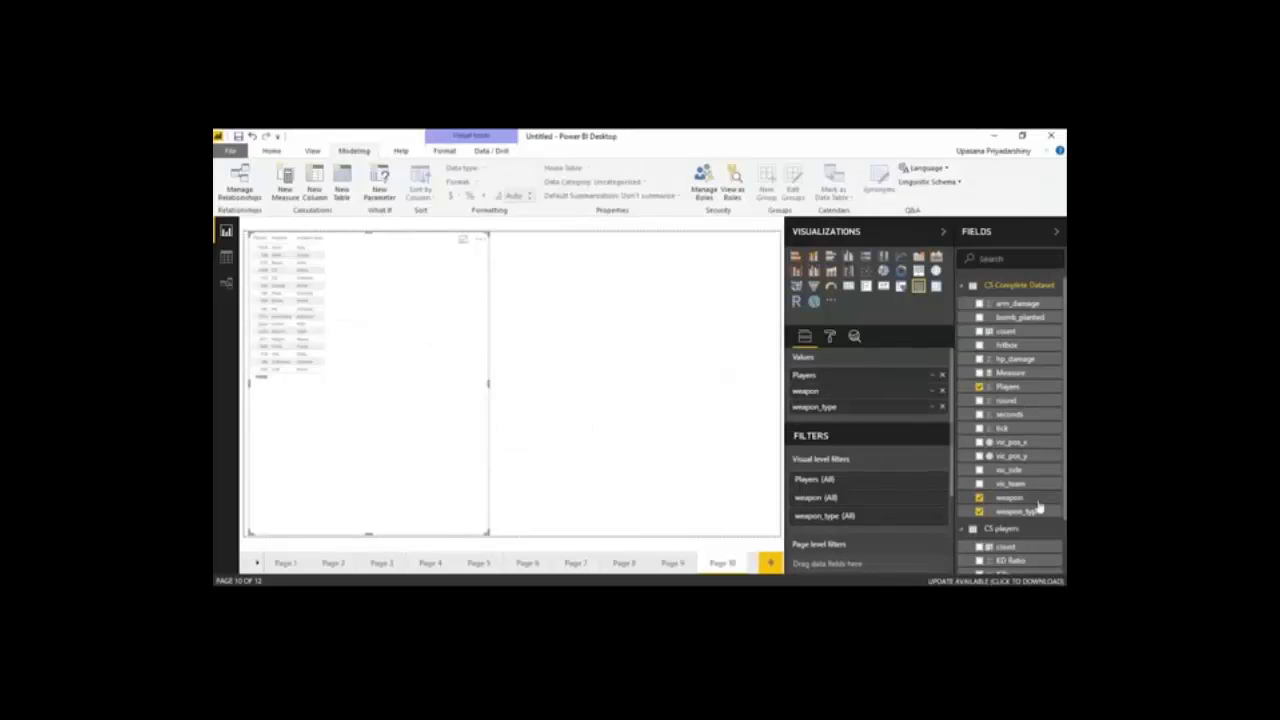
pyautogui.moveTo(1024, 317); pyautogui.dragTo(391, 291)
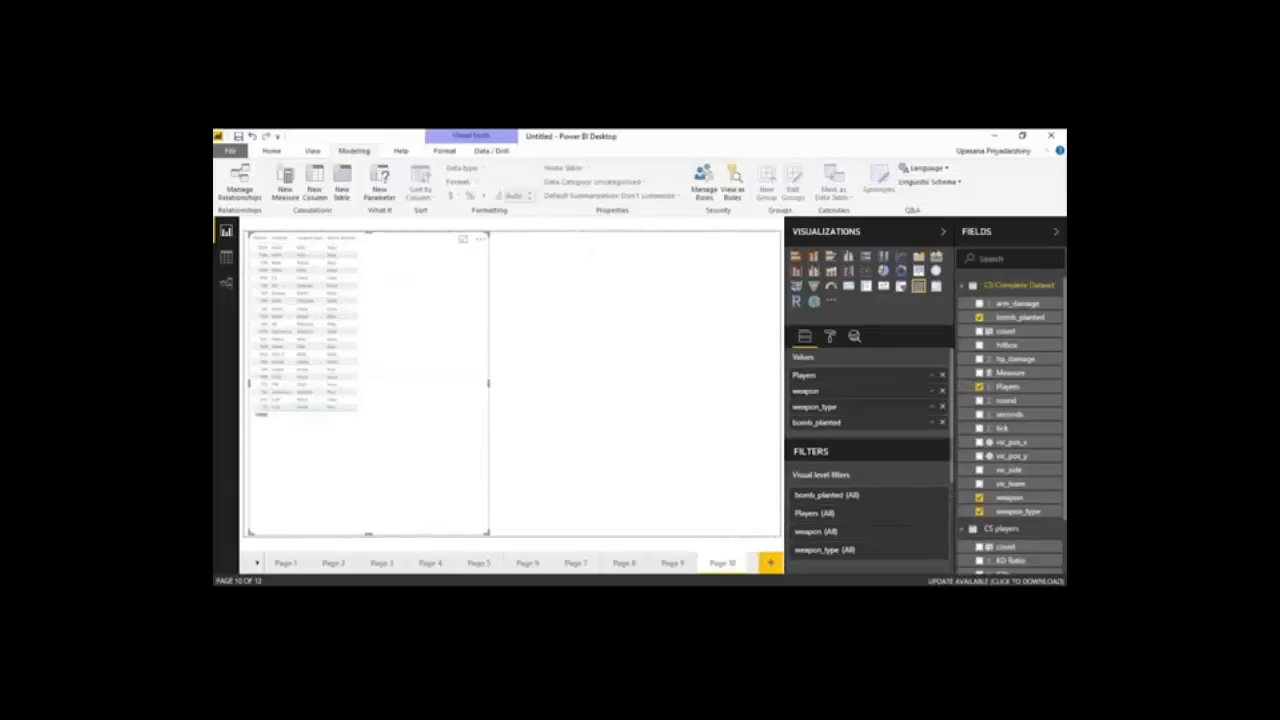
pyautogui.moveTo(1008, 400); pyautogui.dragTo(400, 420)
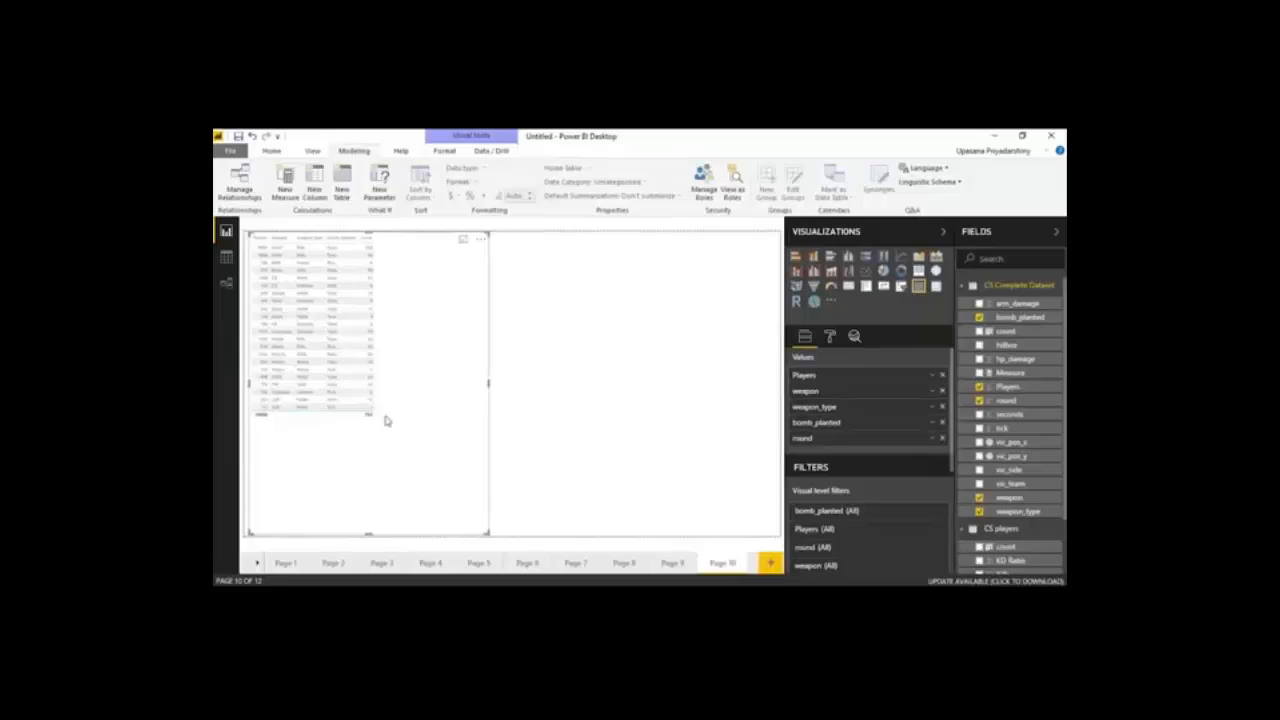
# Insert a matrix beside the table with weapon as rows, weapon_type as columns and count from CS Complete Dataset as values
pyautogui.click(694, 339)
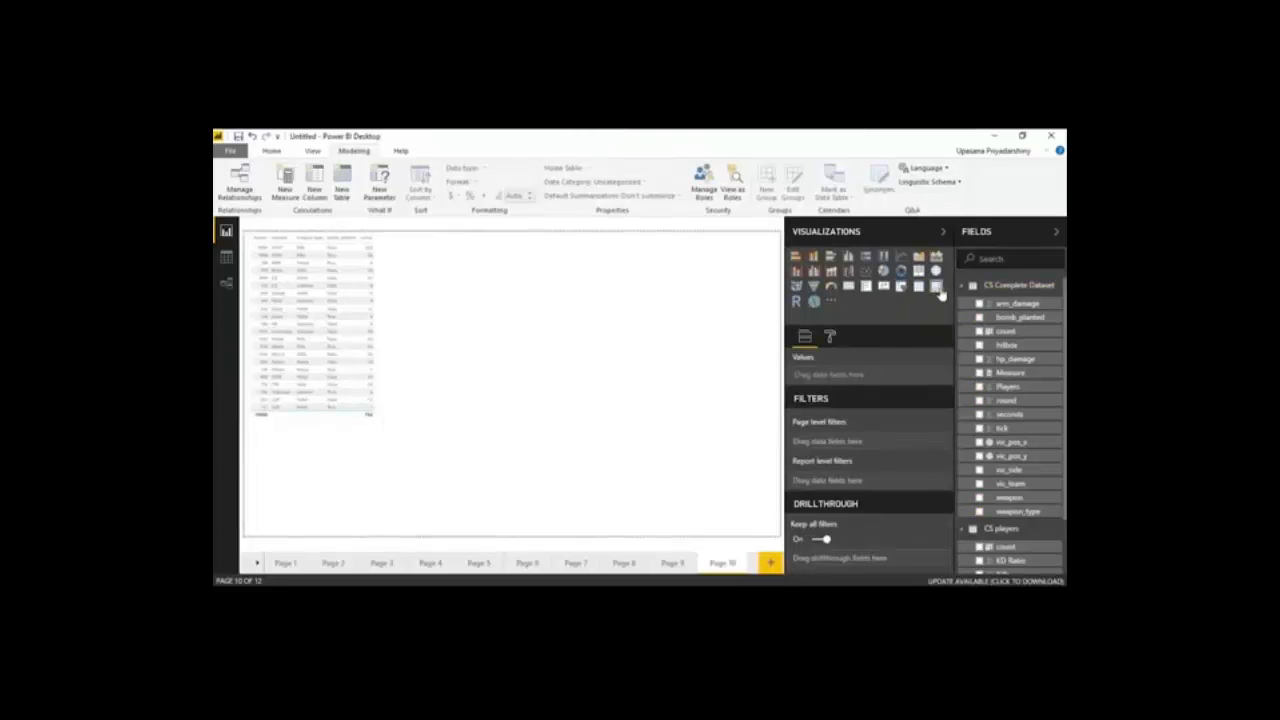
pyautogui.click(937, 288)
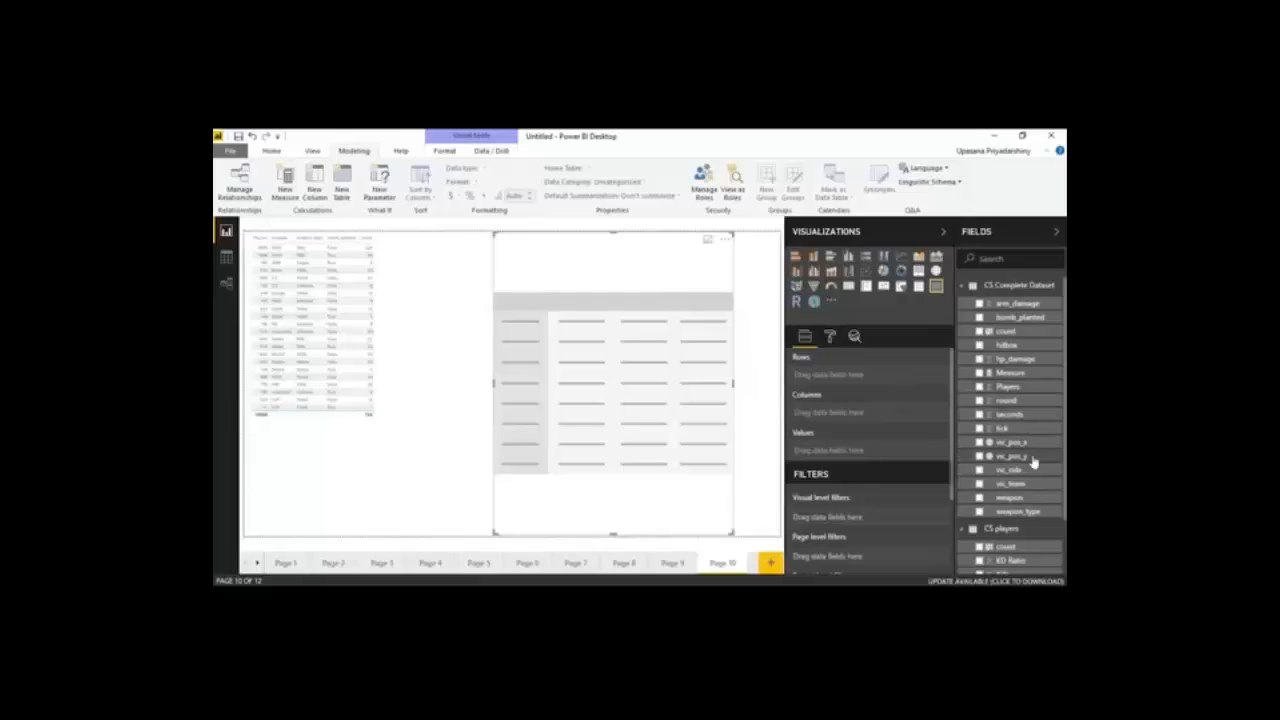
pyautogui.click(1010, 497)
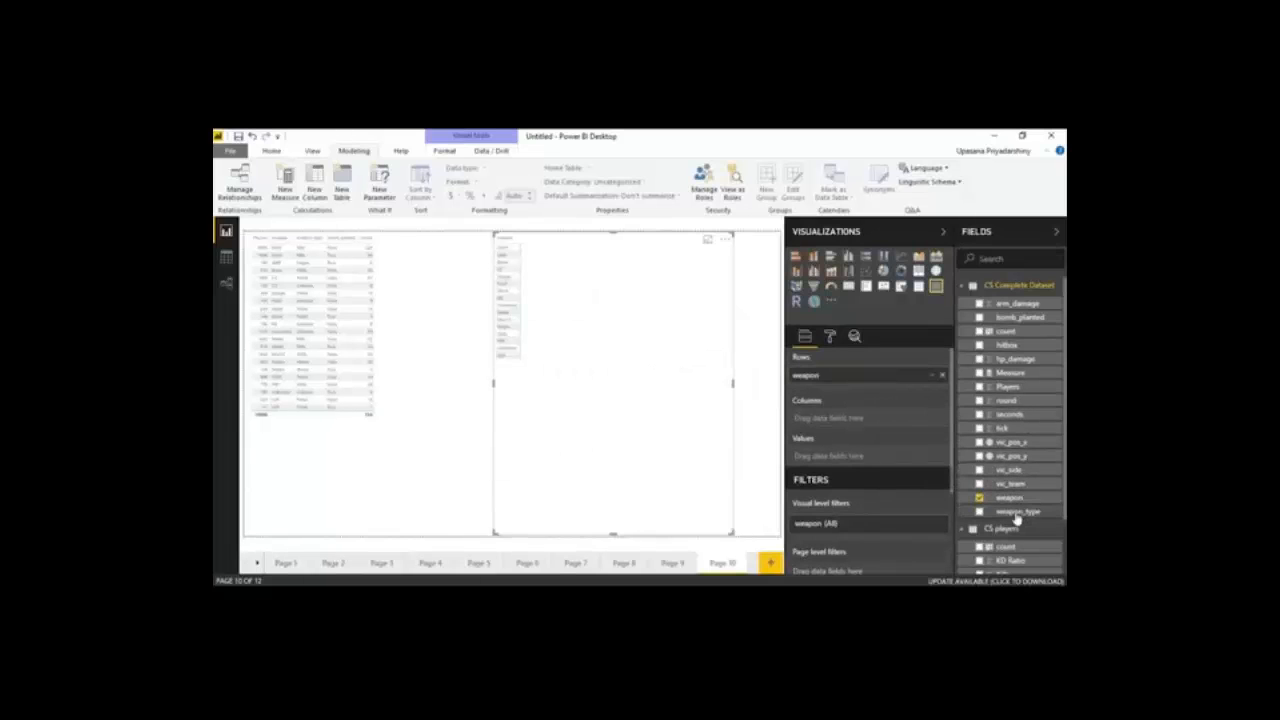
pyautogui.moveTo(1016, 515); pyautogui.dragTo(845, 426)
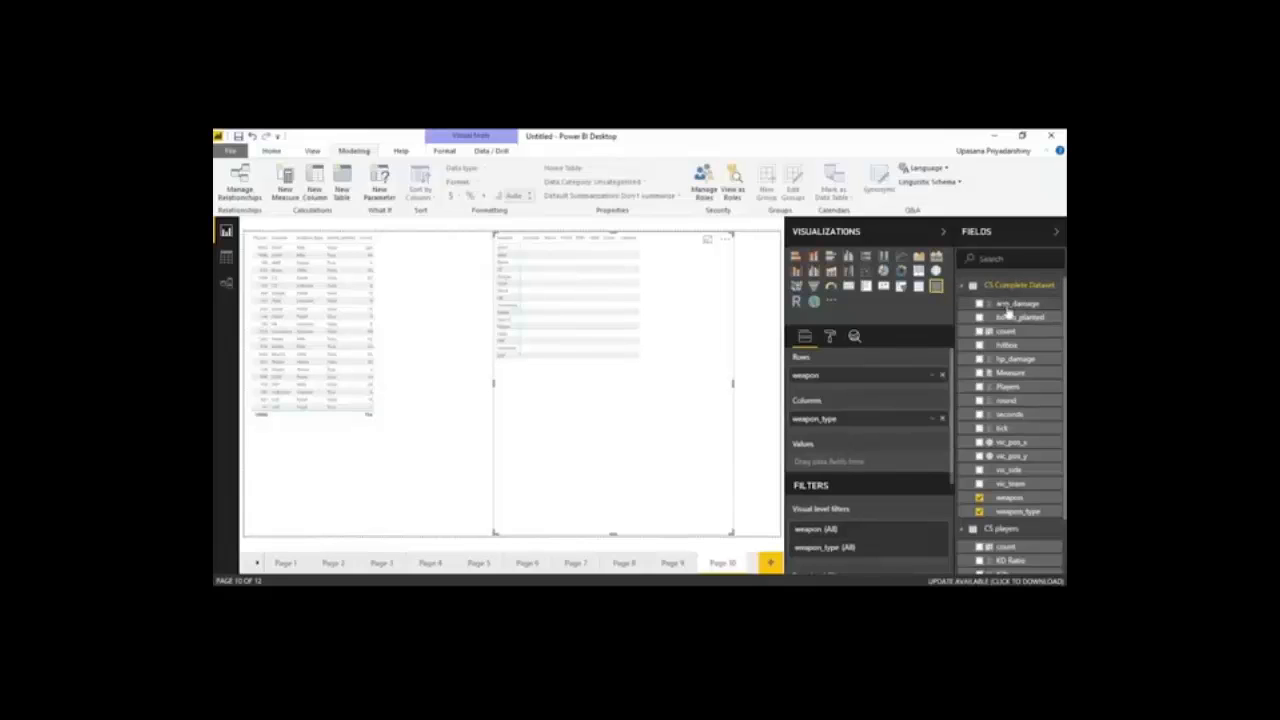
pyautogui.moveTo(1005, 331); pyautogui.dragTo(870, 462)
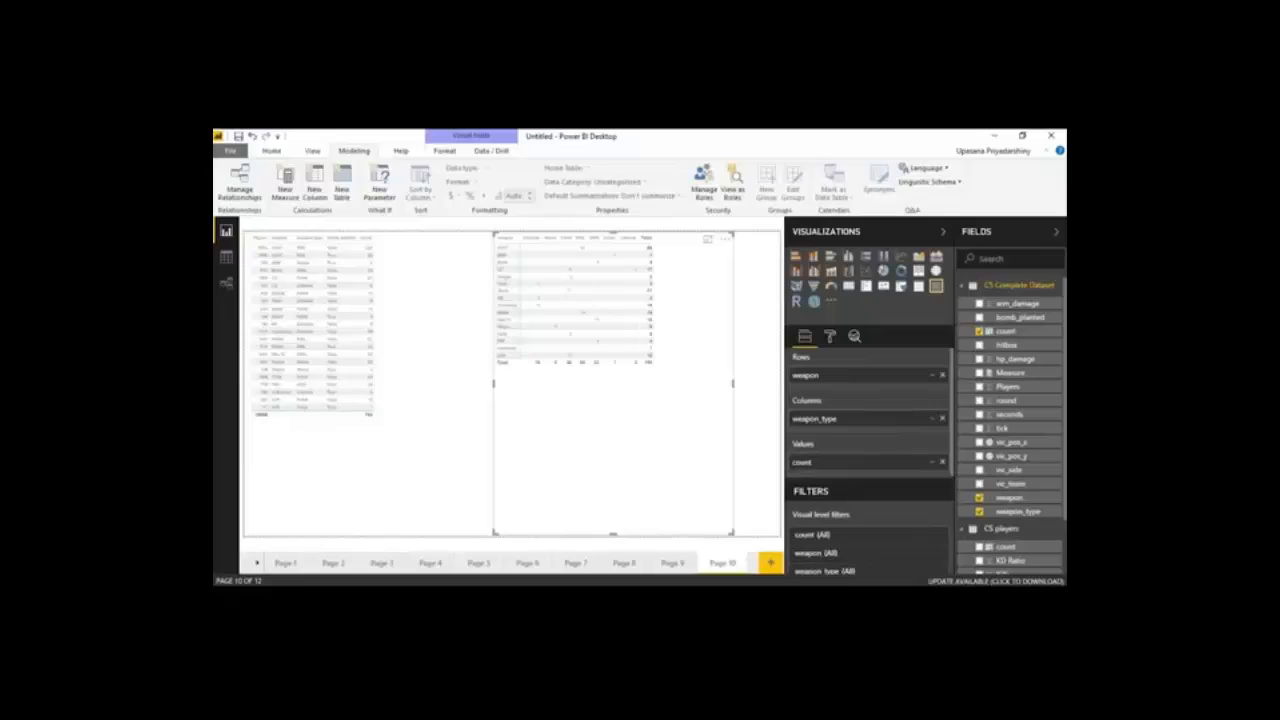